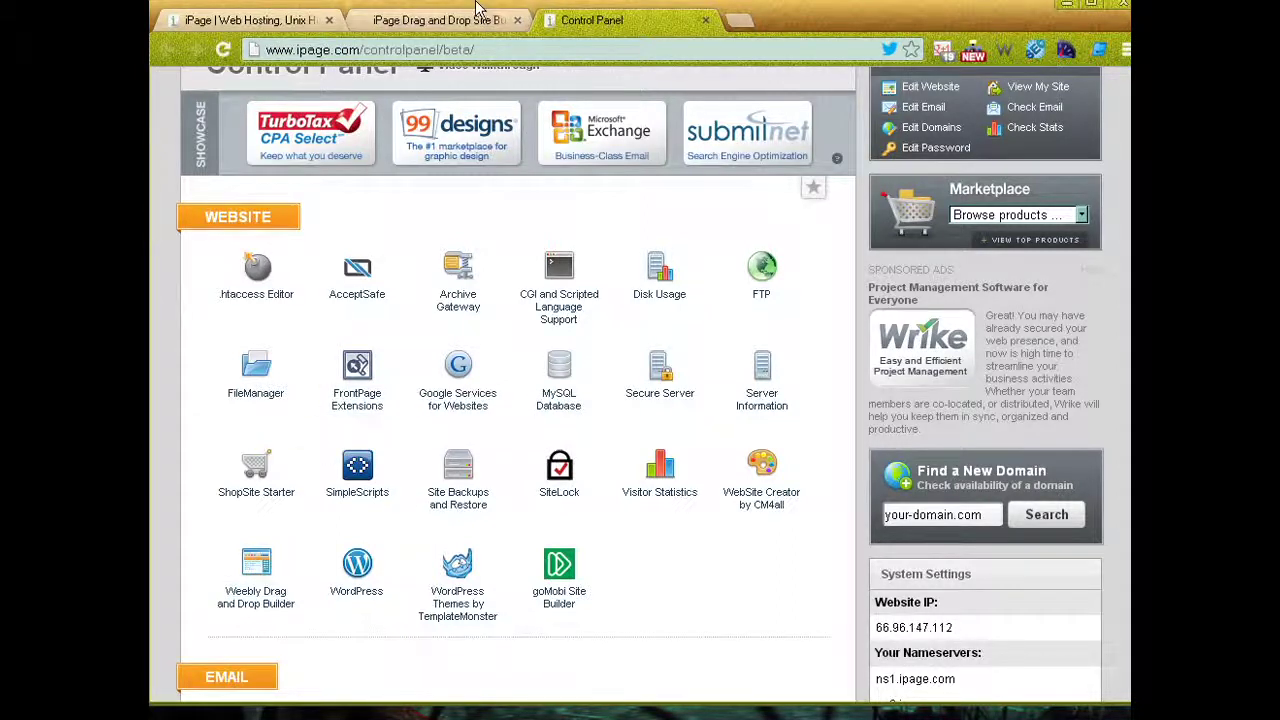
Switch to the Weebly site editor, add a page named Photos and save its settings.
click(475, 22)
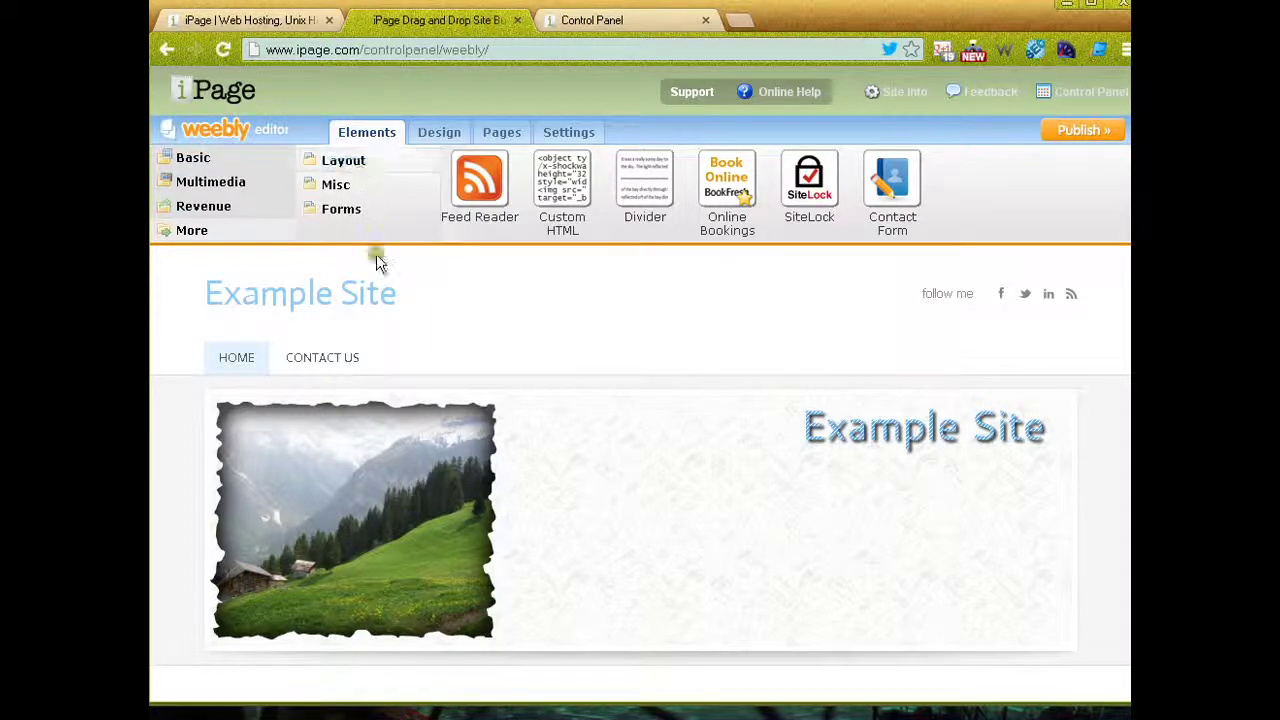
click(441, 138)
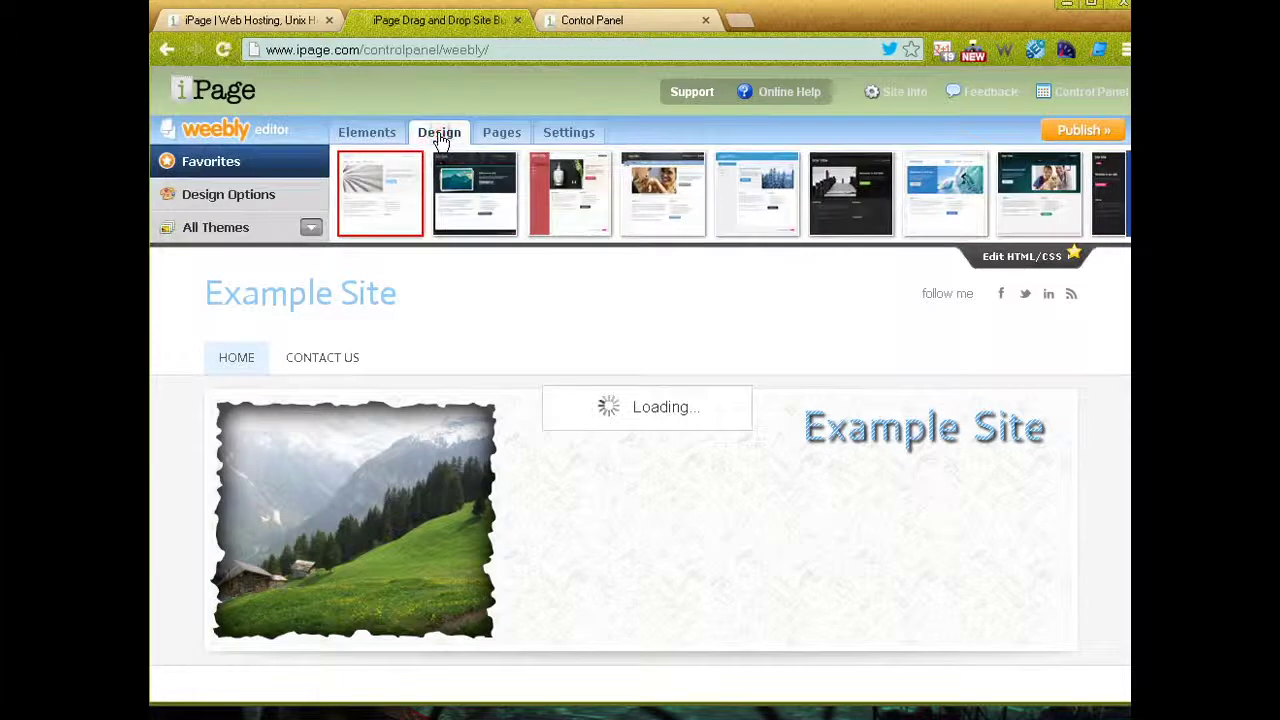
click(497, 137)
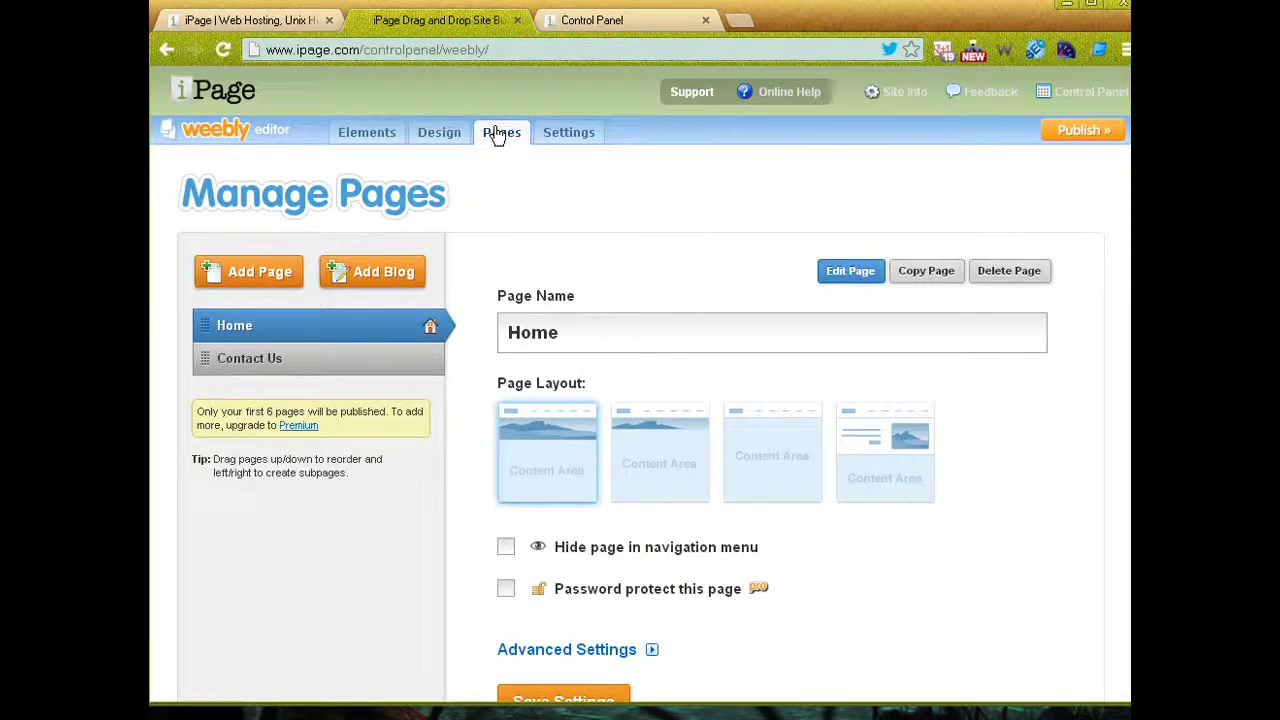
click(245, 288)
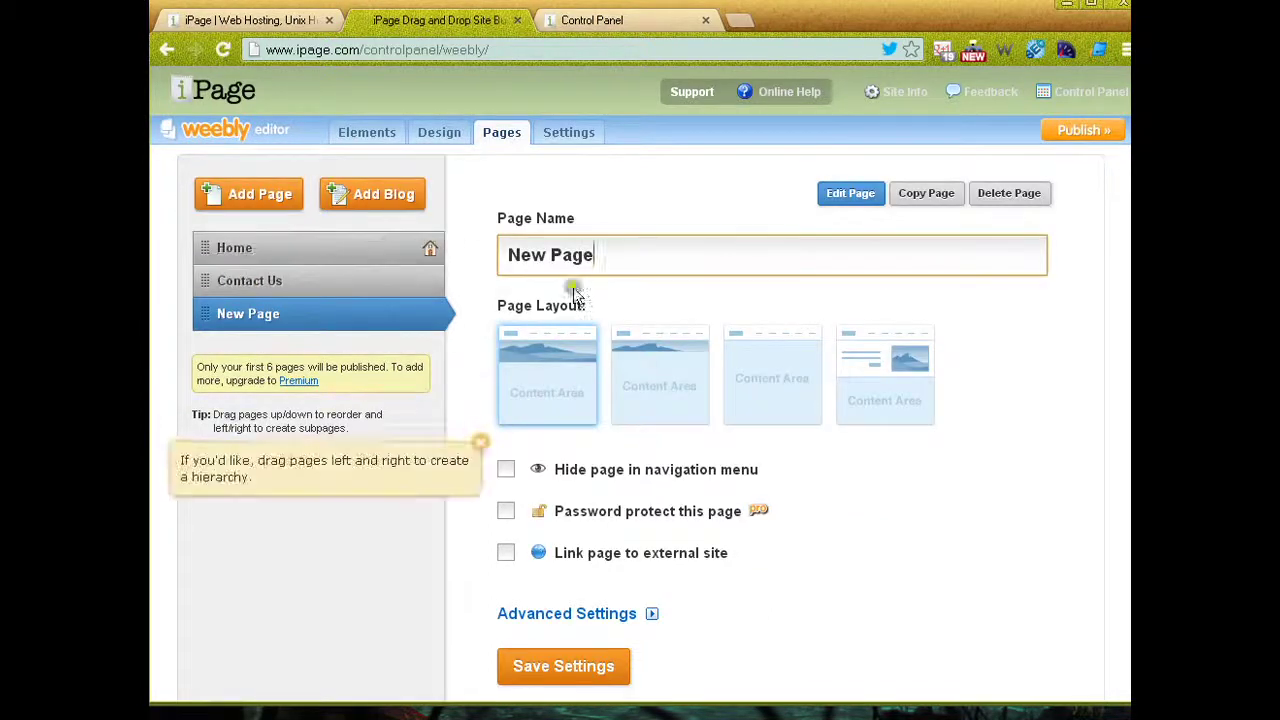
drag(623, 257, 483, 257)
text(Phot)
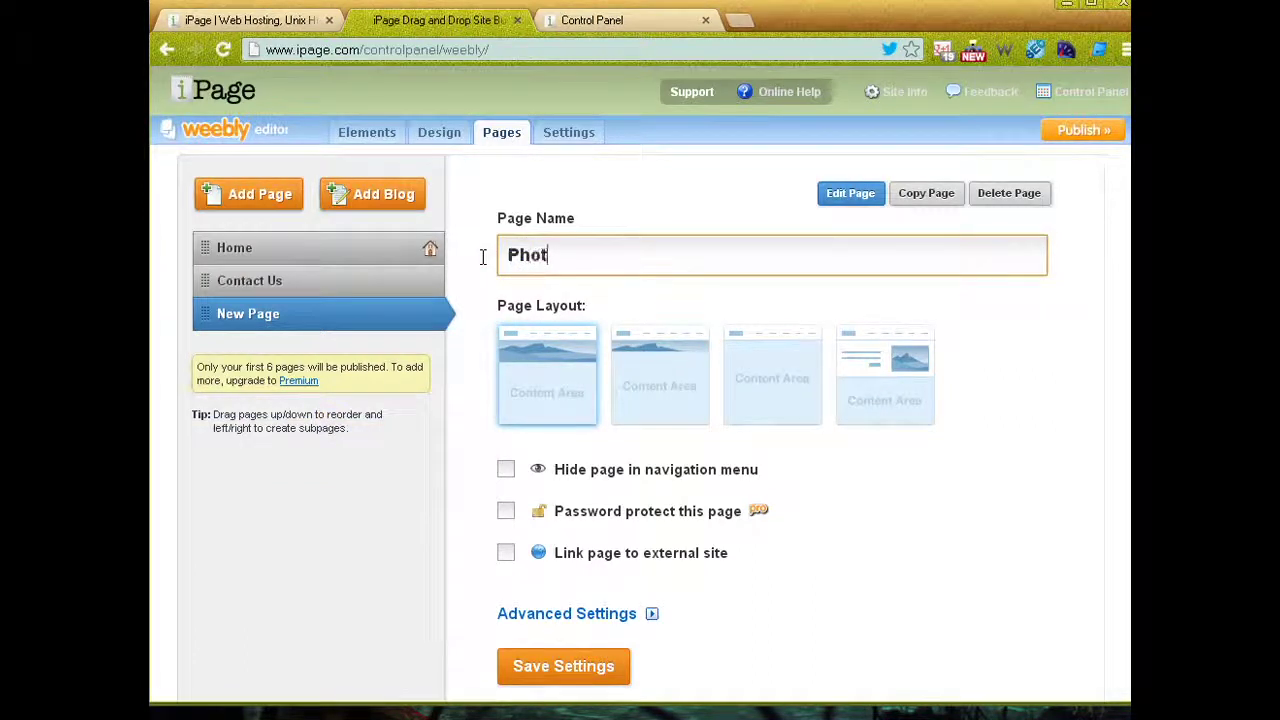
text(os)
click(590, 667)
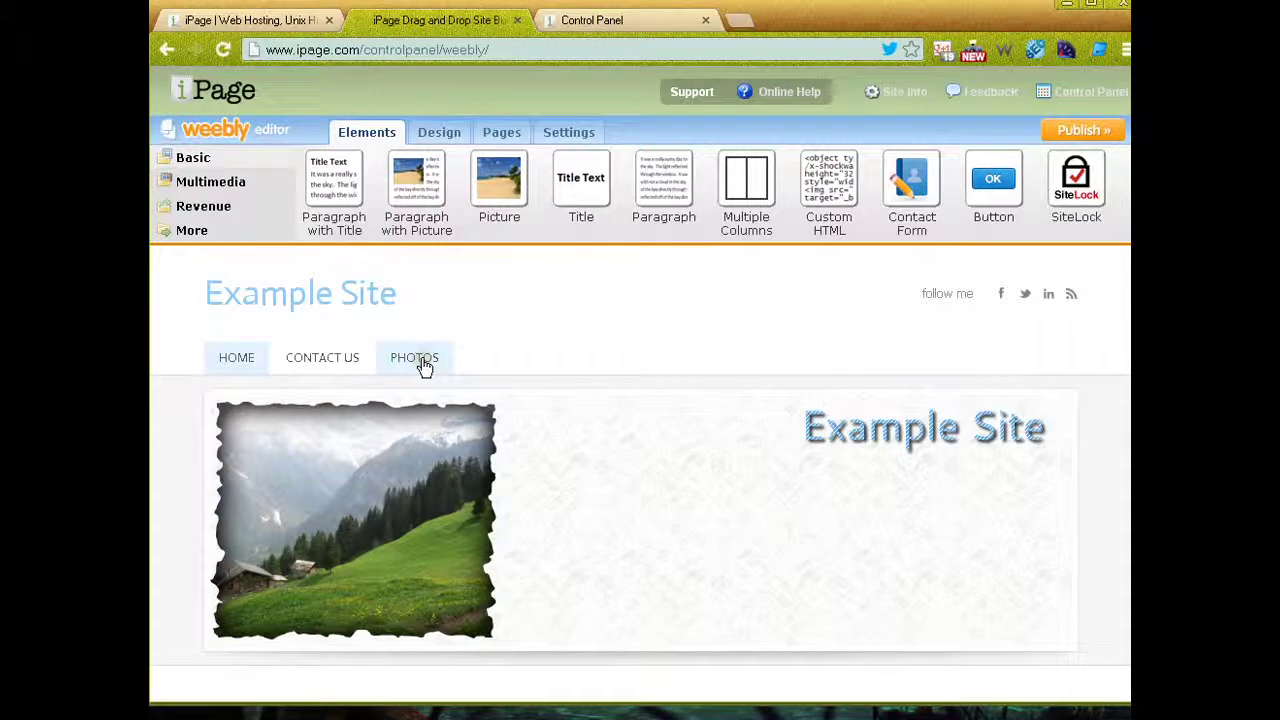
Open the Photos page for editing and place a Photo Gallery element in its empty content area.
click(408, 364)
click(408, 365)
click(968, 345)
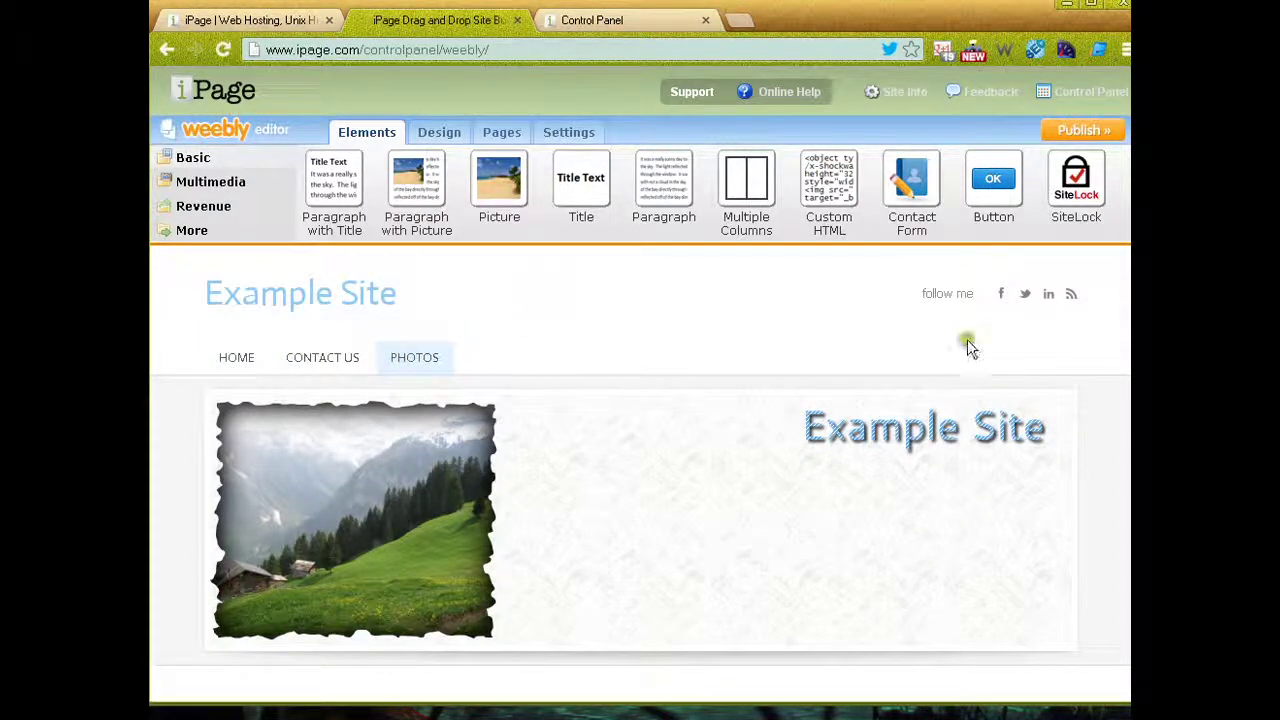
scroll(640, 450, down, 3)
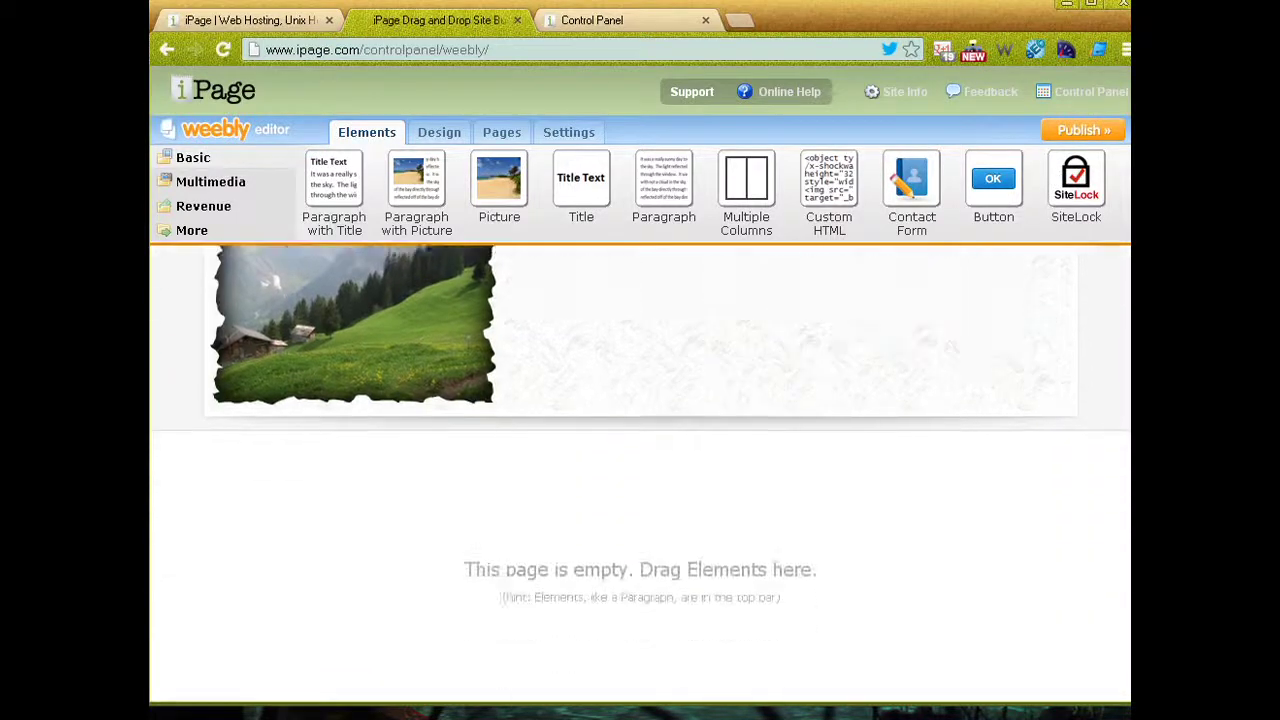
scroll(1003, 529, down, 2)
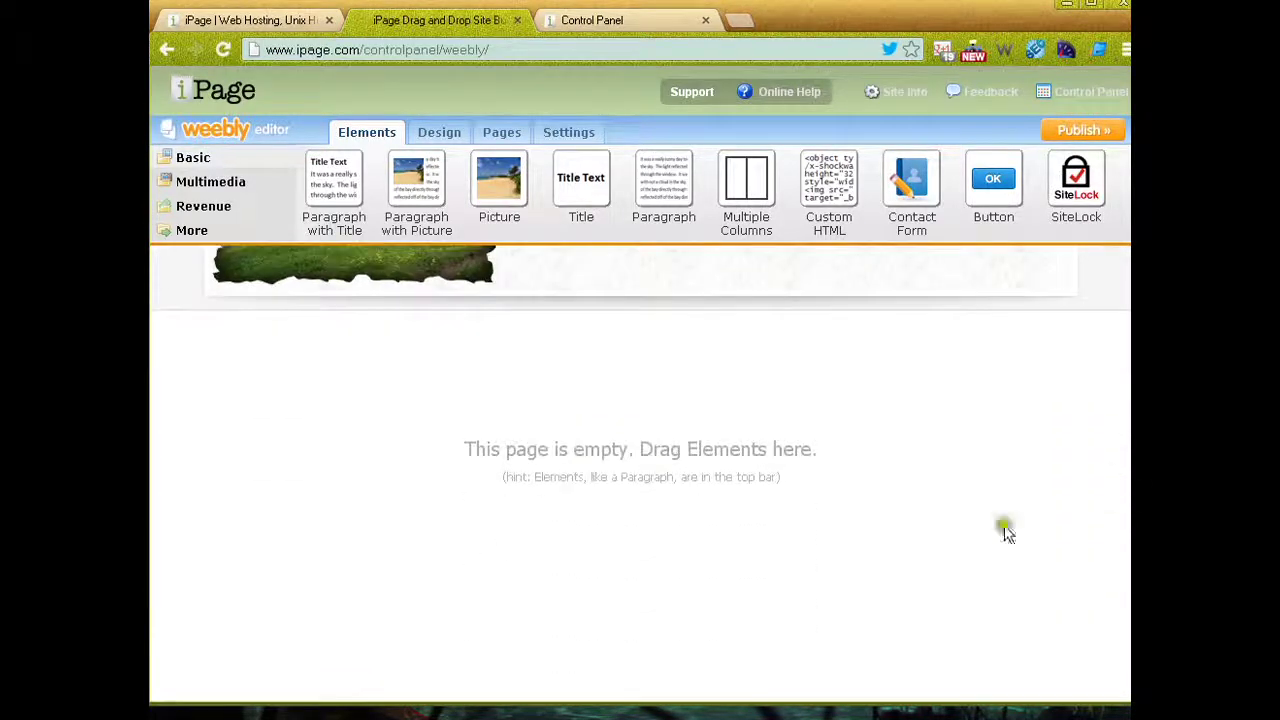
click(197, 216)
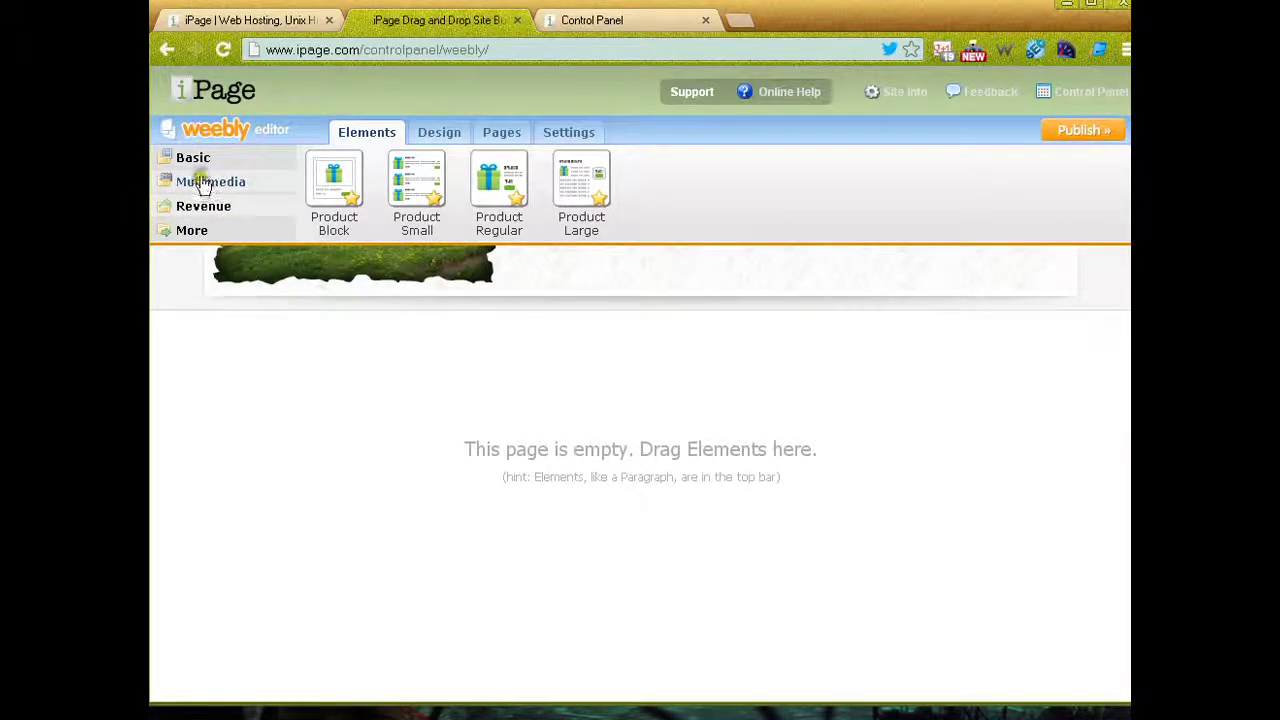
click(203, 183)
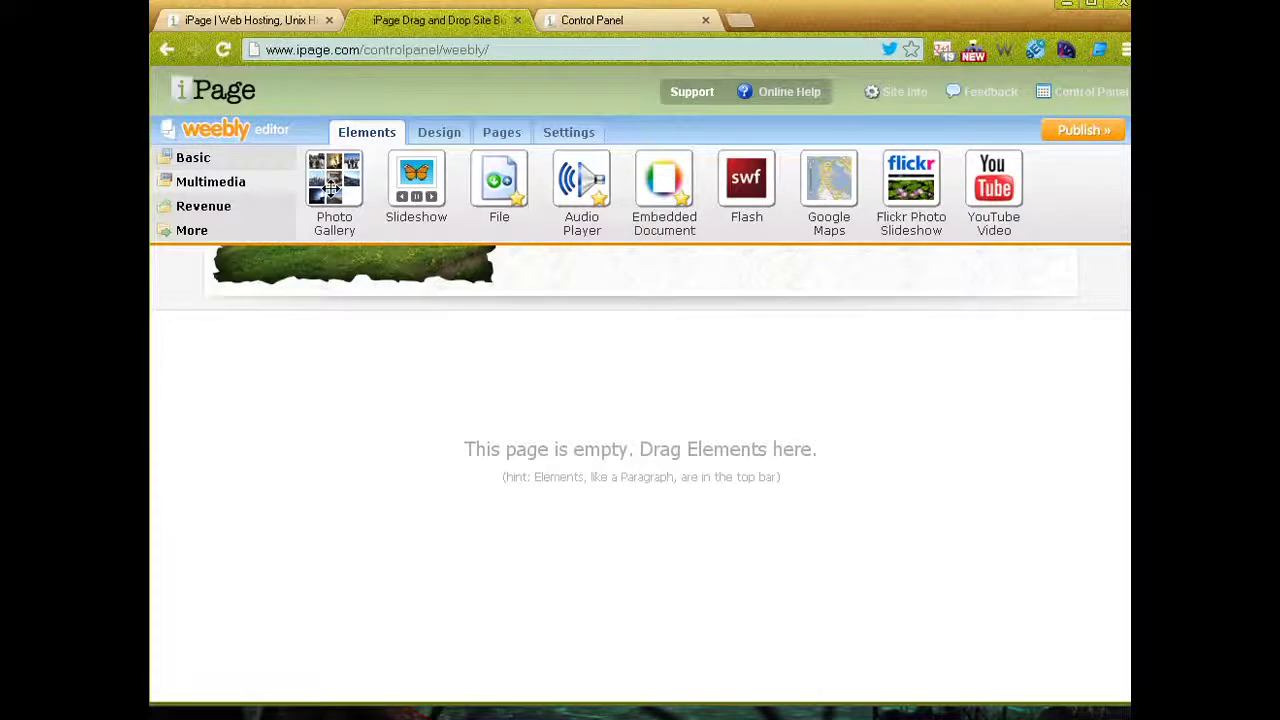
drag(334, 174, 538, 466)
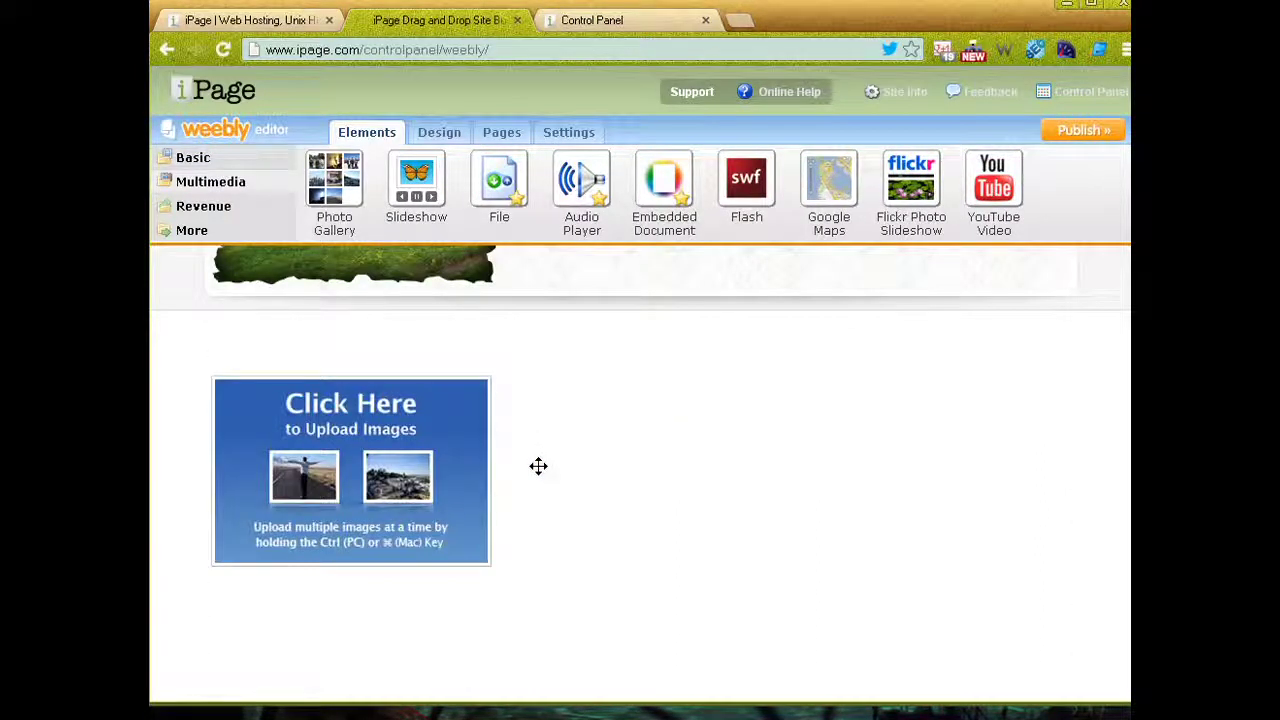
Upload the images 01, 11 and stormtrooper-lego-son-father from the Downloads folder into the photo gallery.
click(360, 497)
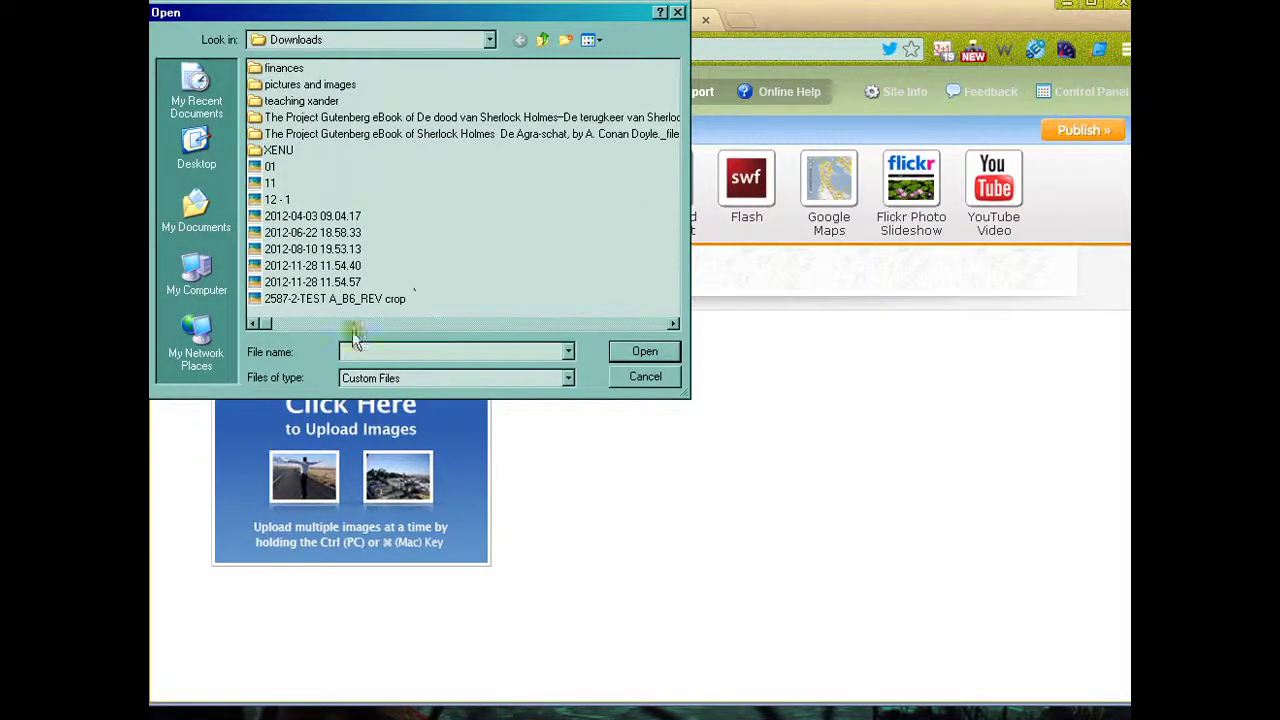
click(268, 167)
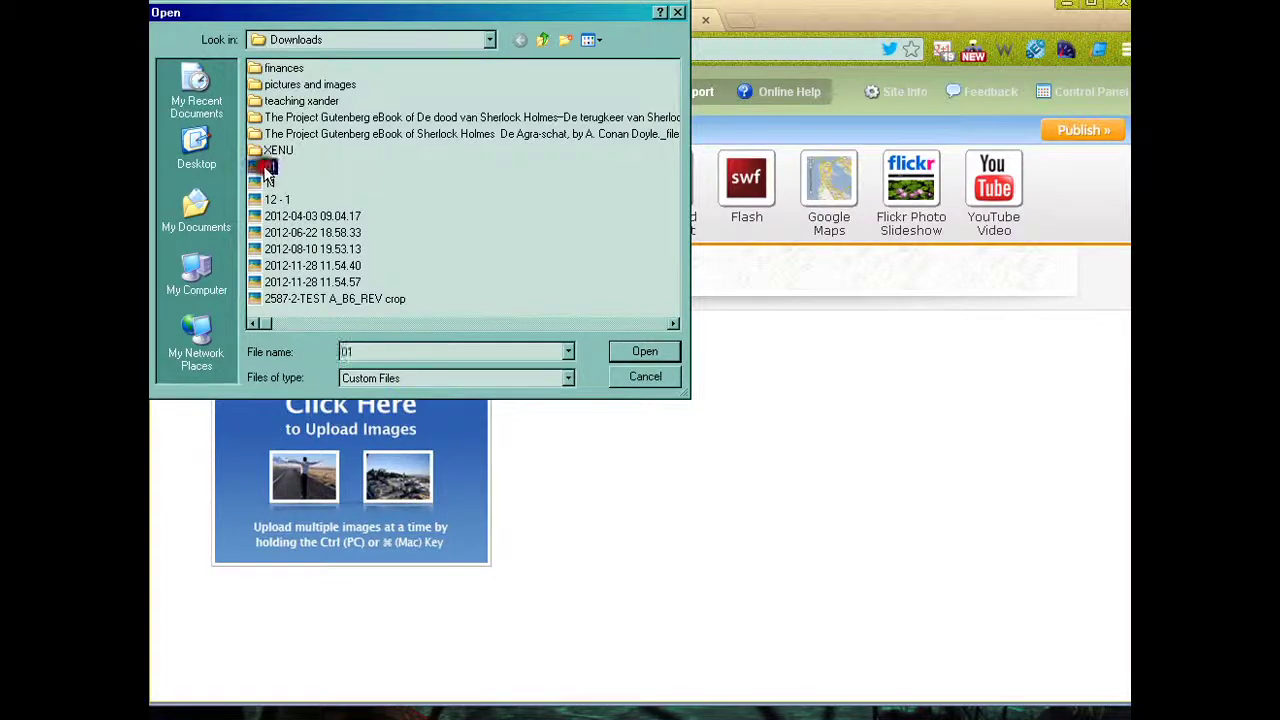
ctrl+click(268, 183)
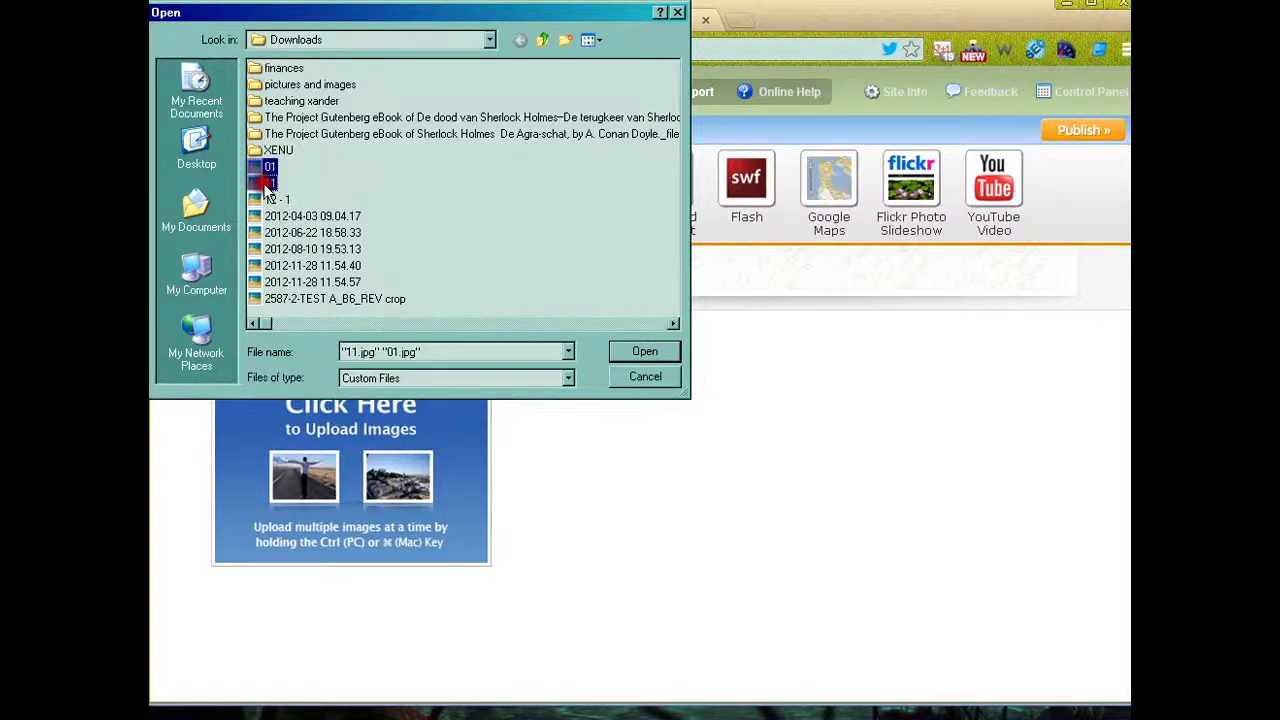
click(591, 325)
click(384, 187)
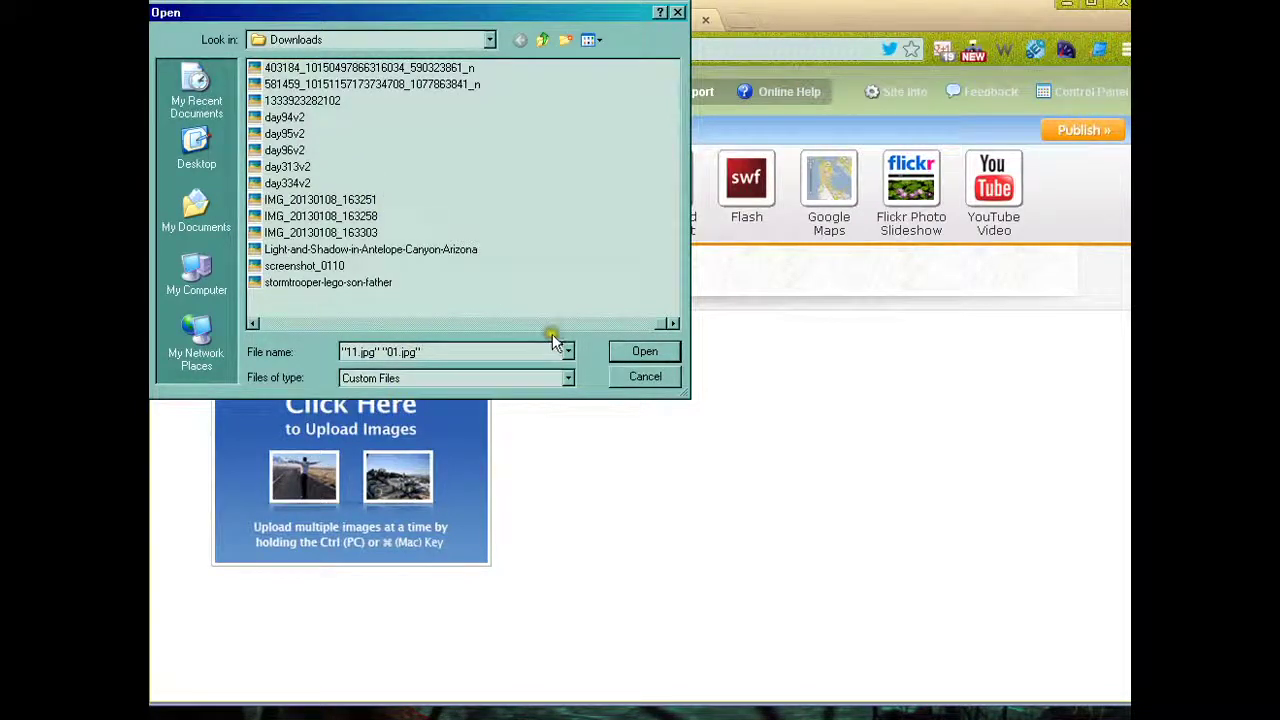
click(553, 325)
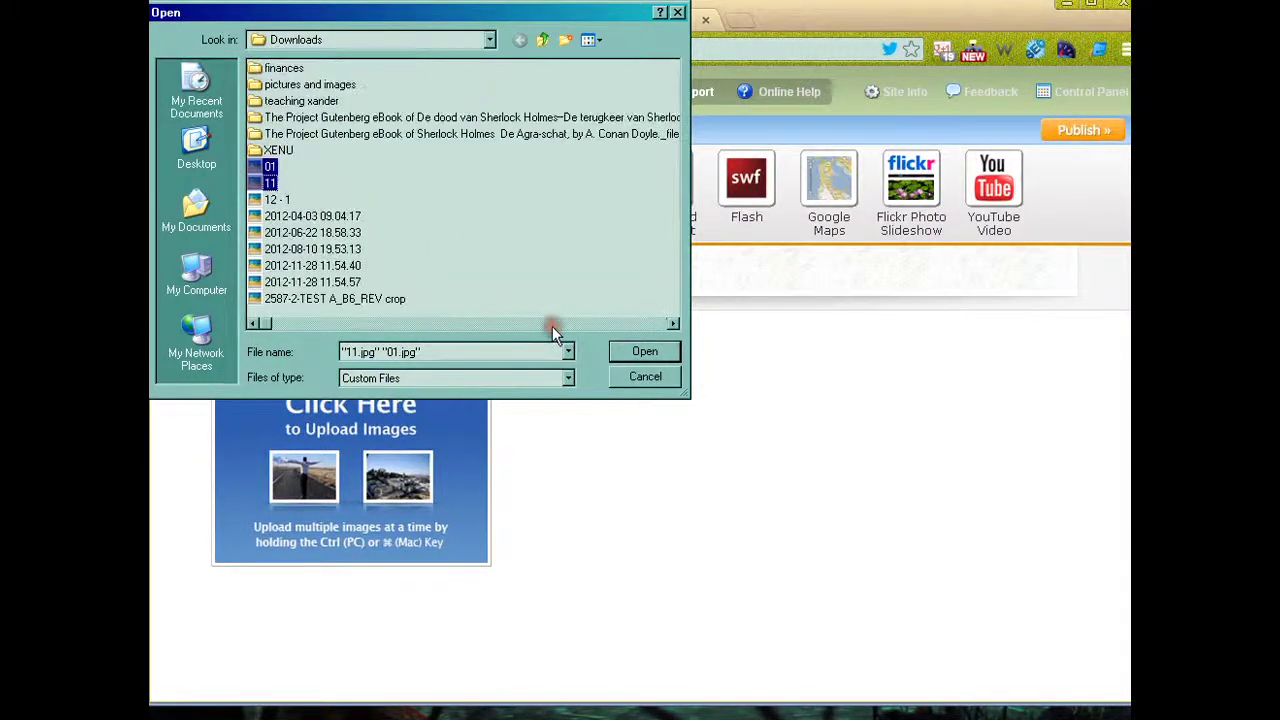
click(590, 322)
click(592, 321)
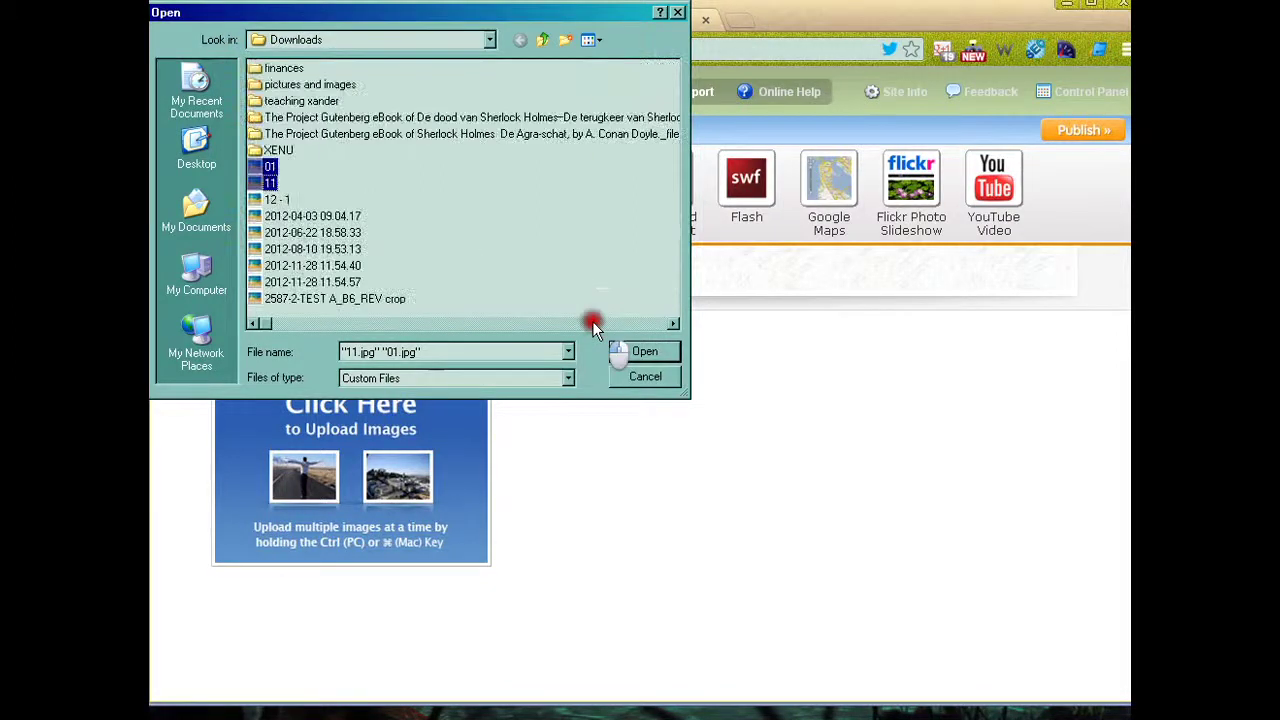
click(653, 321)
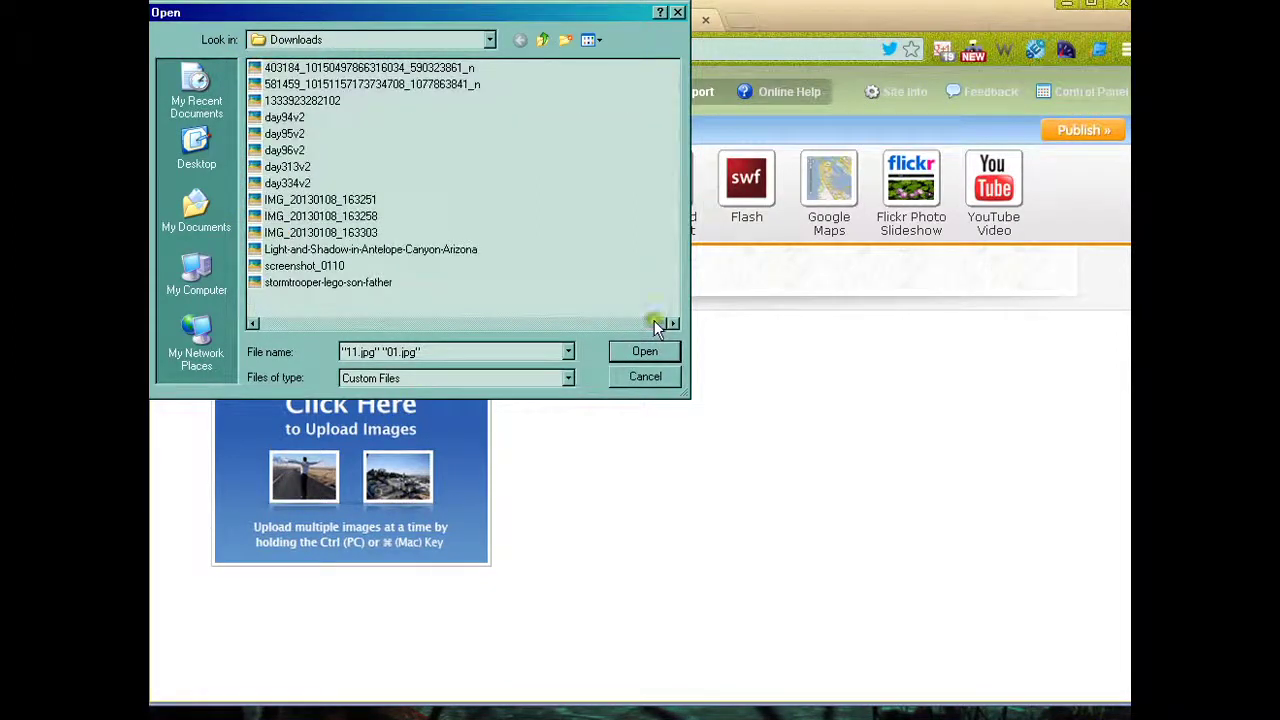
ctrl+click(367, 285)
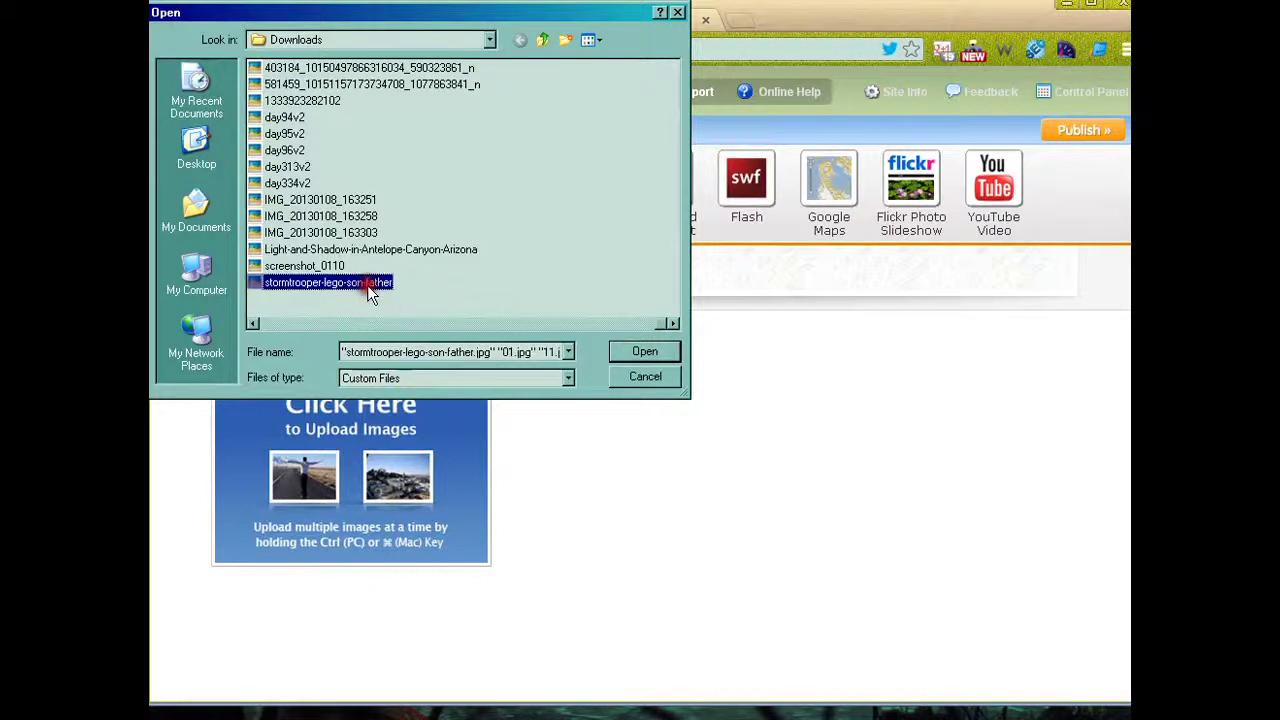
click(256, 326)
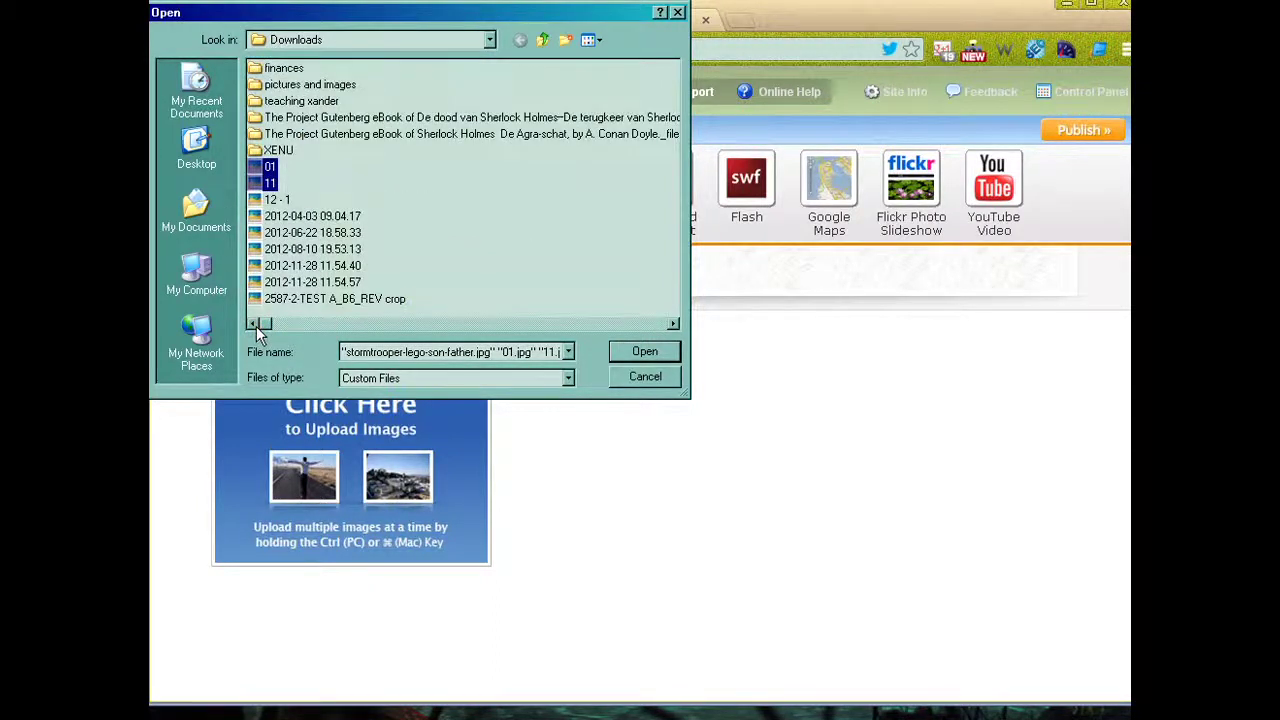
click(658, 353)
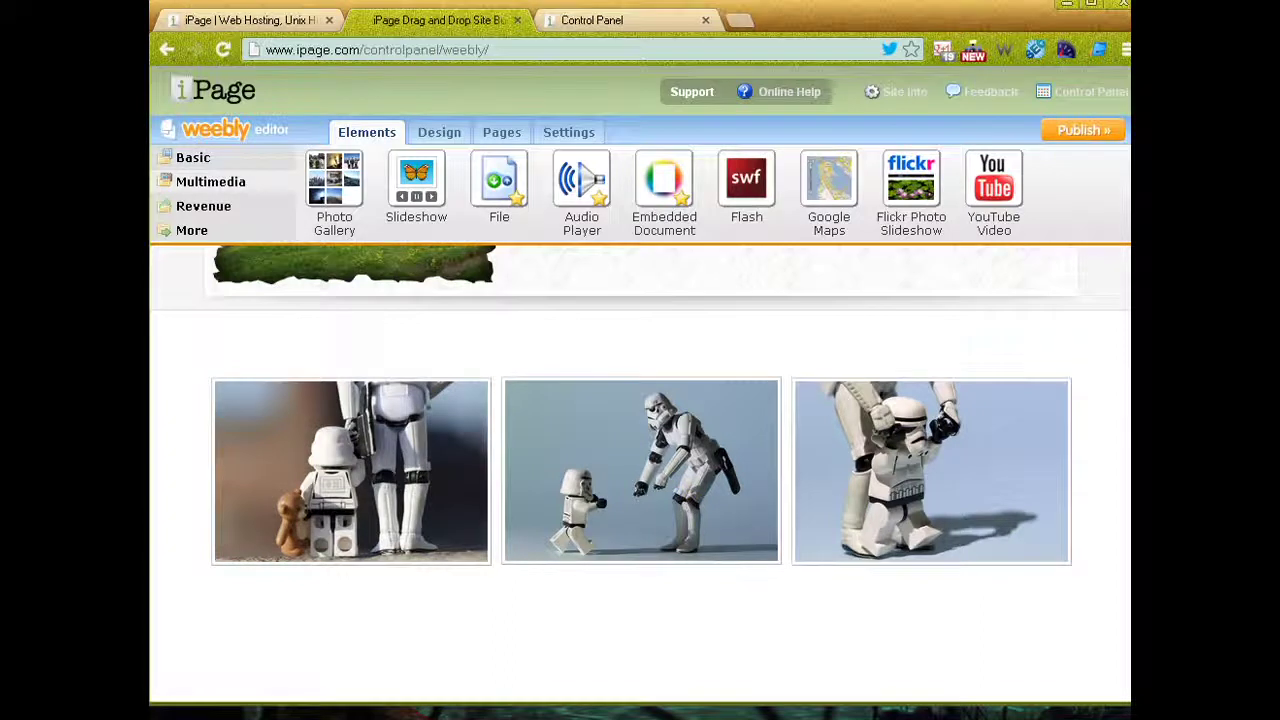
scroll(640, 470, down, 3)
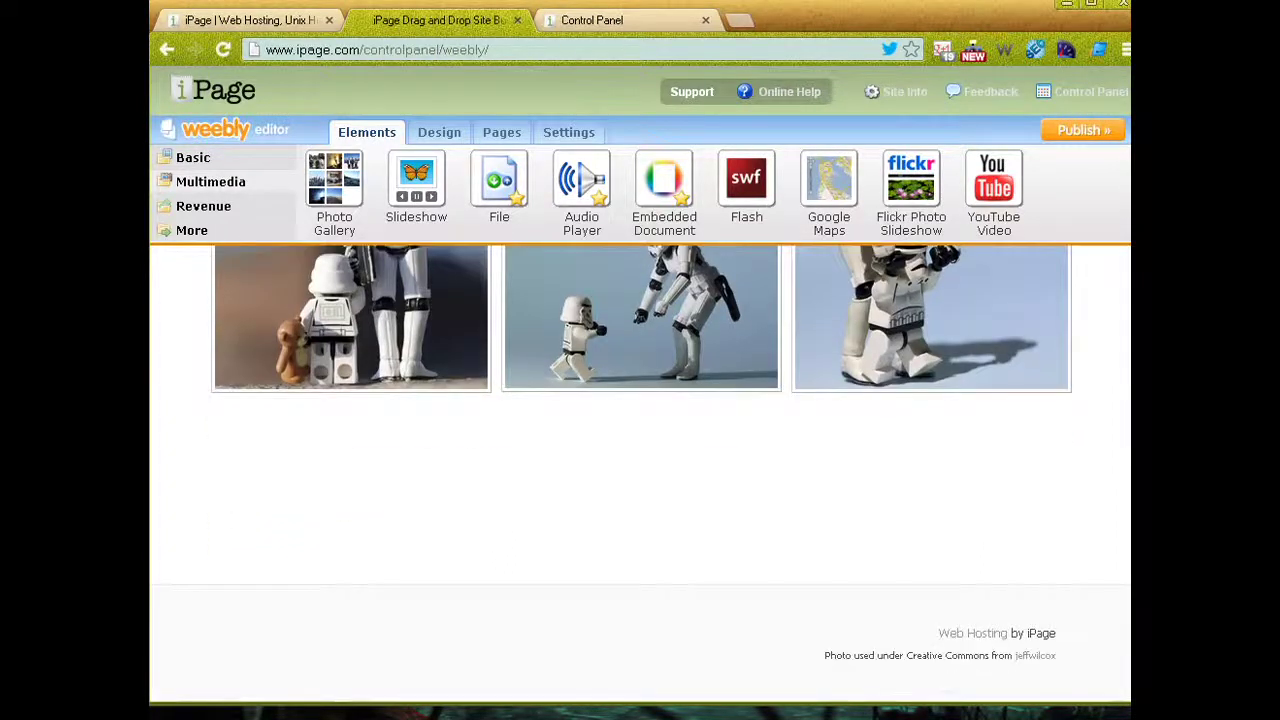
scroll(640, 470, up, 2)
scroll(1122, 414, up, 5)
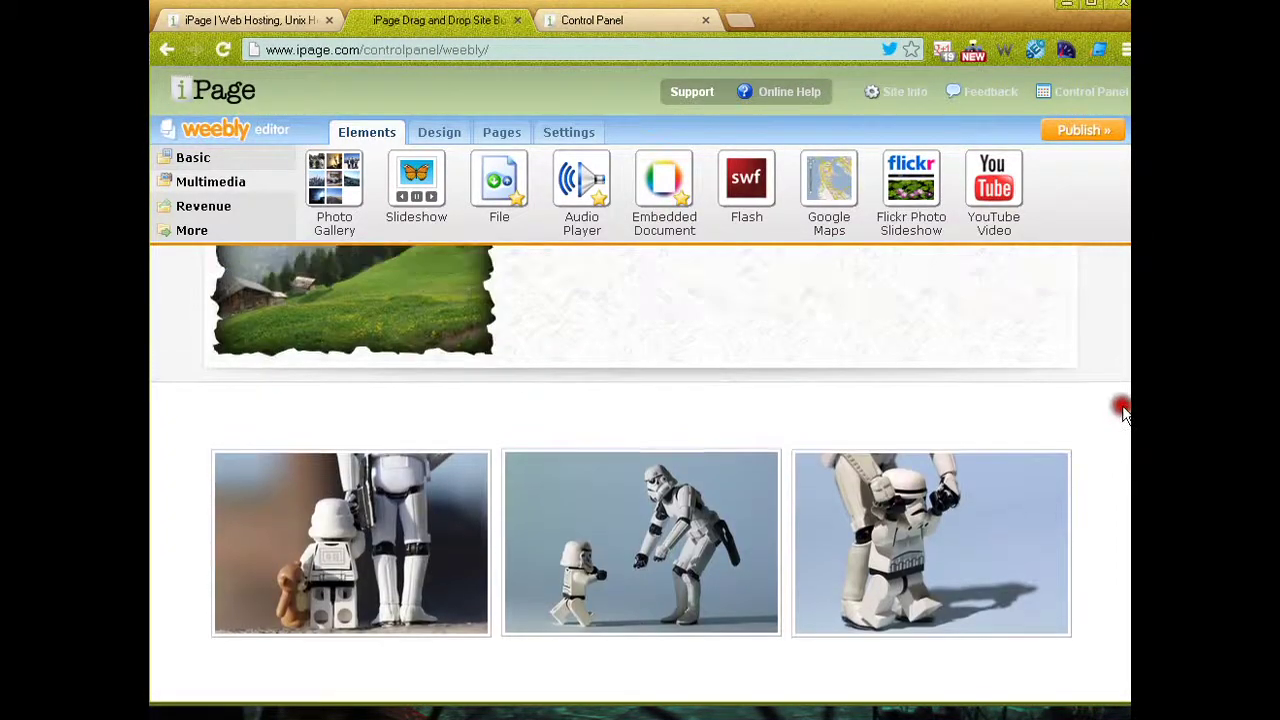
scroll(1120, 360, down, 5)
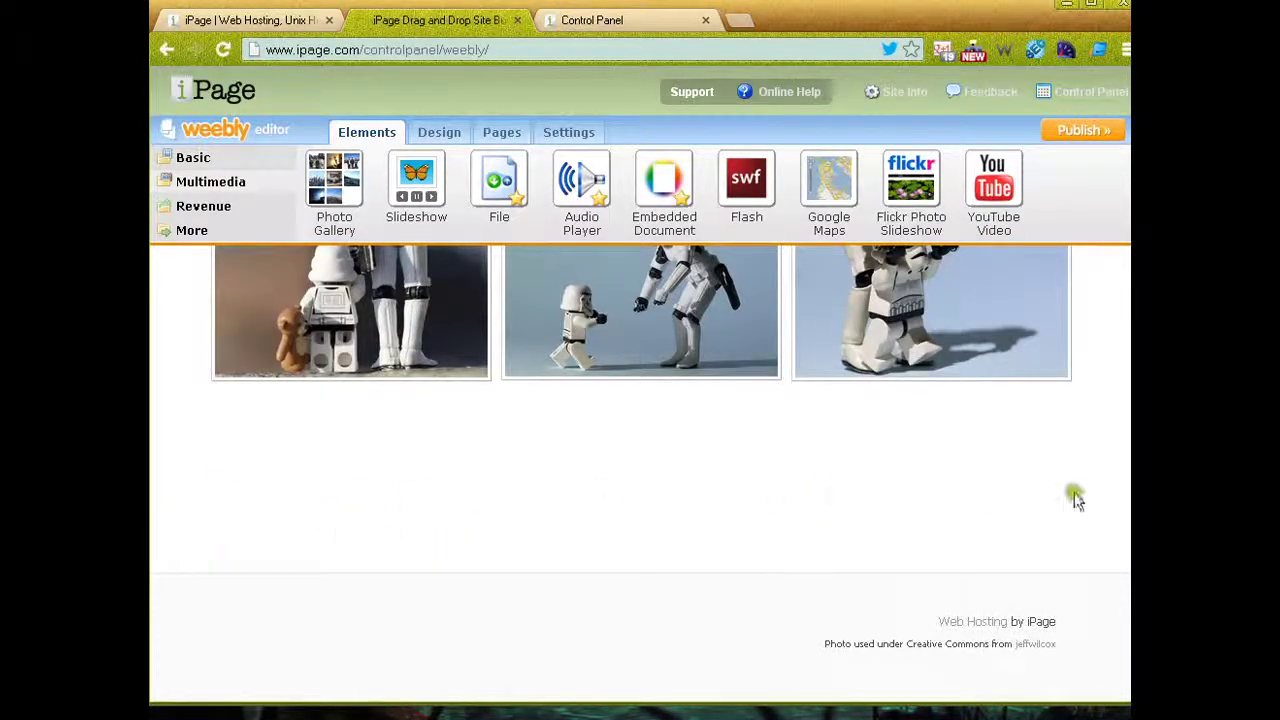
scroll(1123, 506, up, 6)
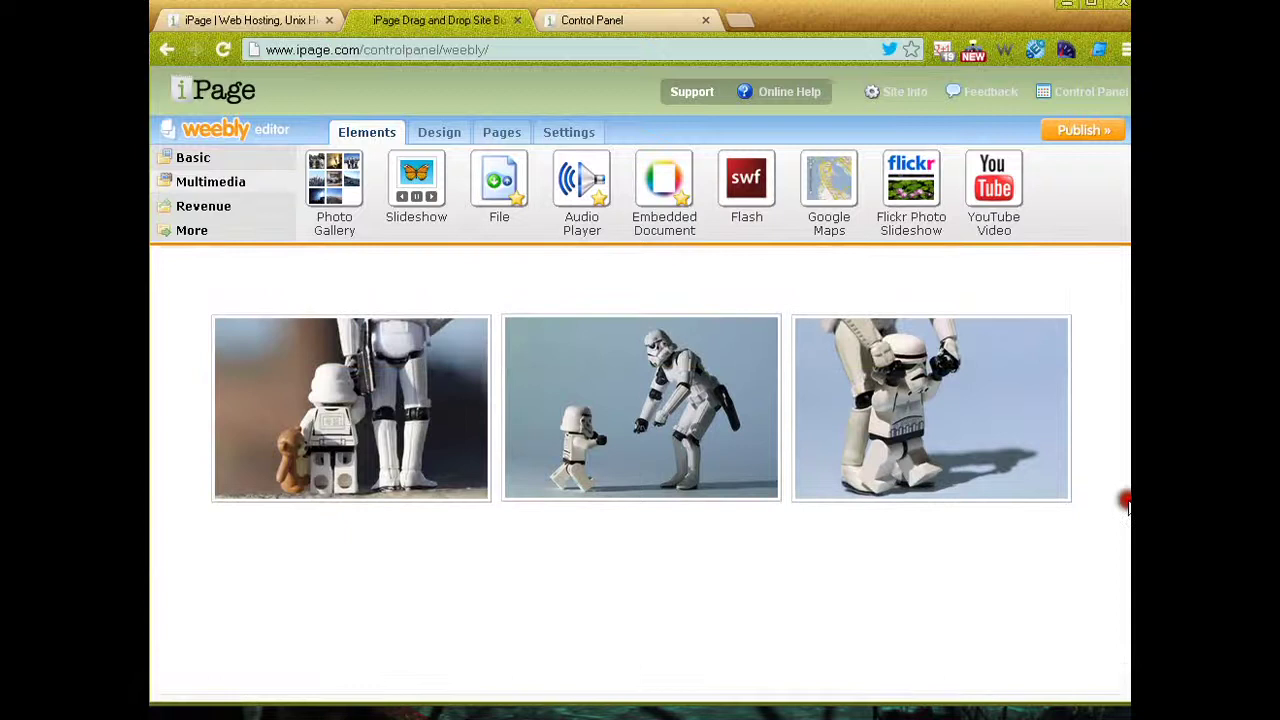
scroll(1124, 470, down, 4)
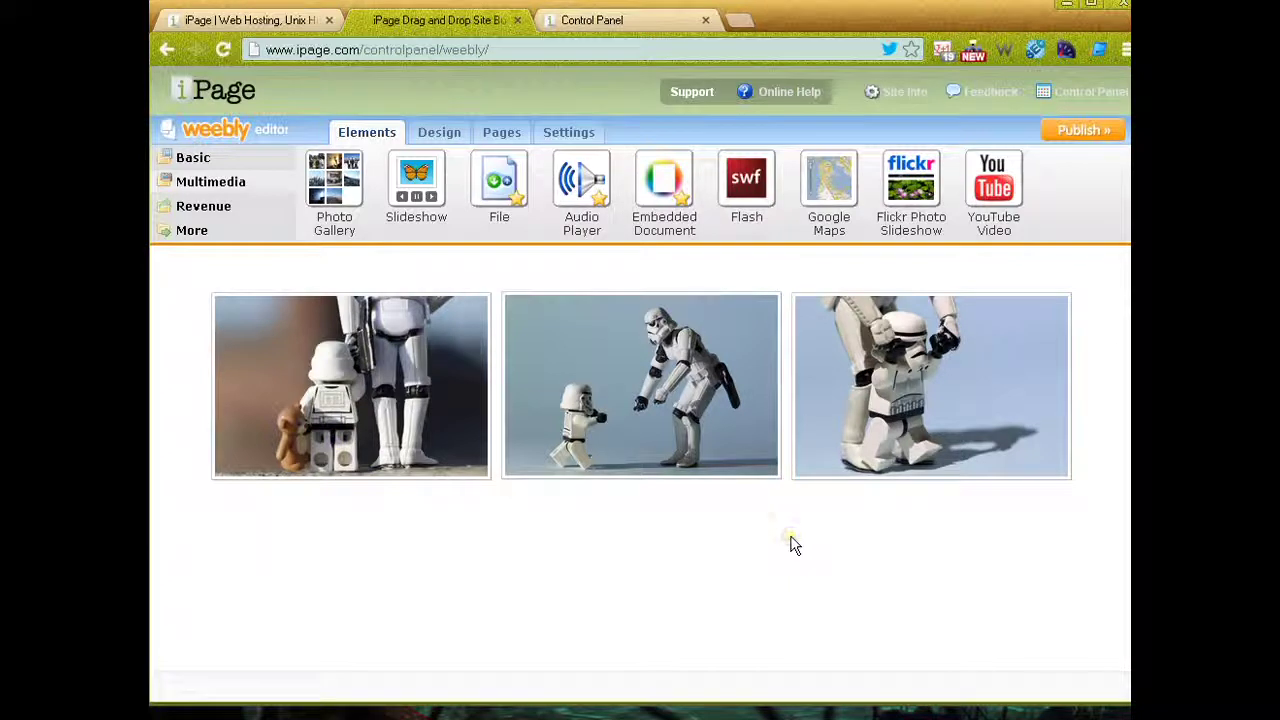
click(410, 600)
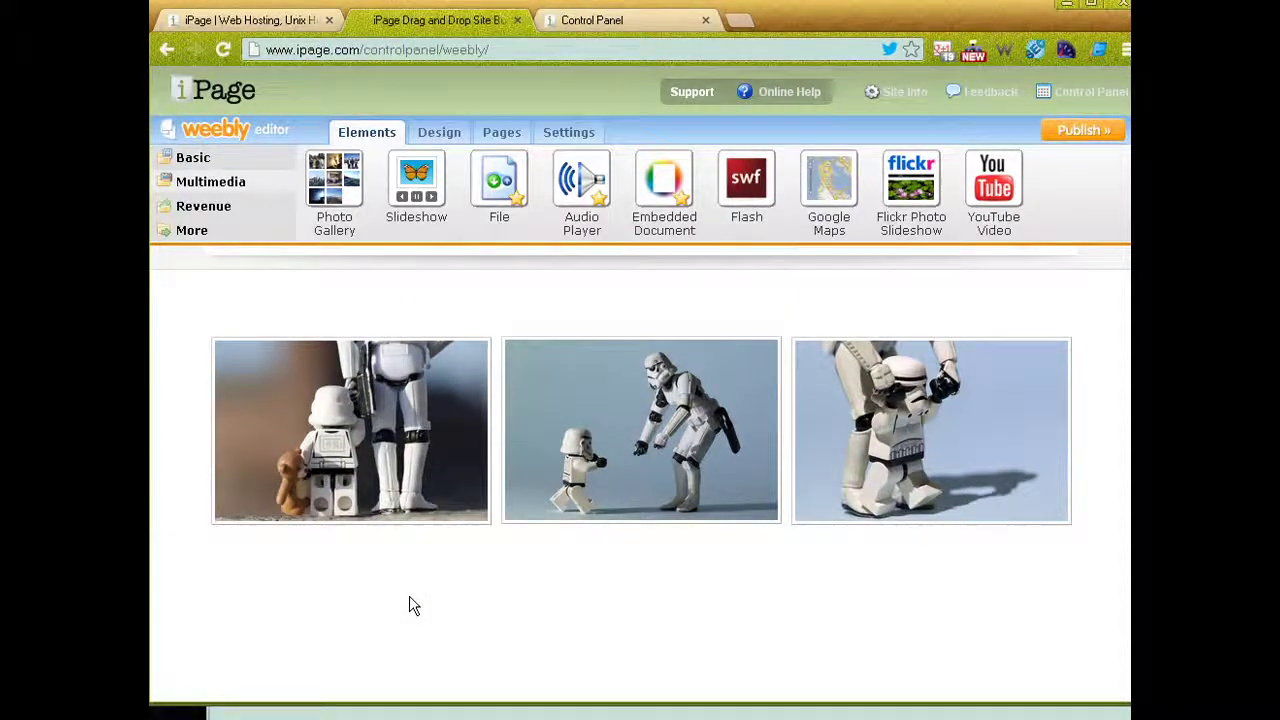
Give the first gallery image the caption "Father and son" and save it.
click(603, 305)
click(398, 391)
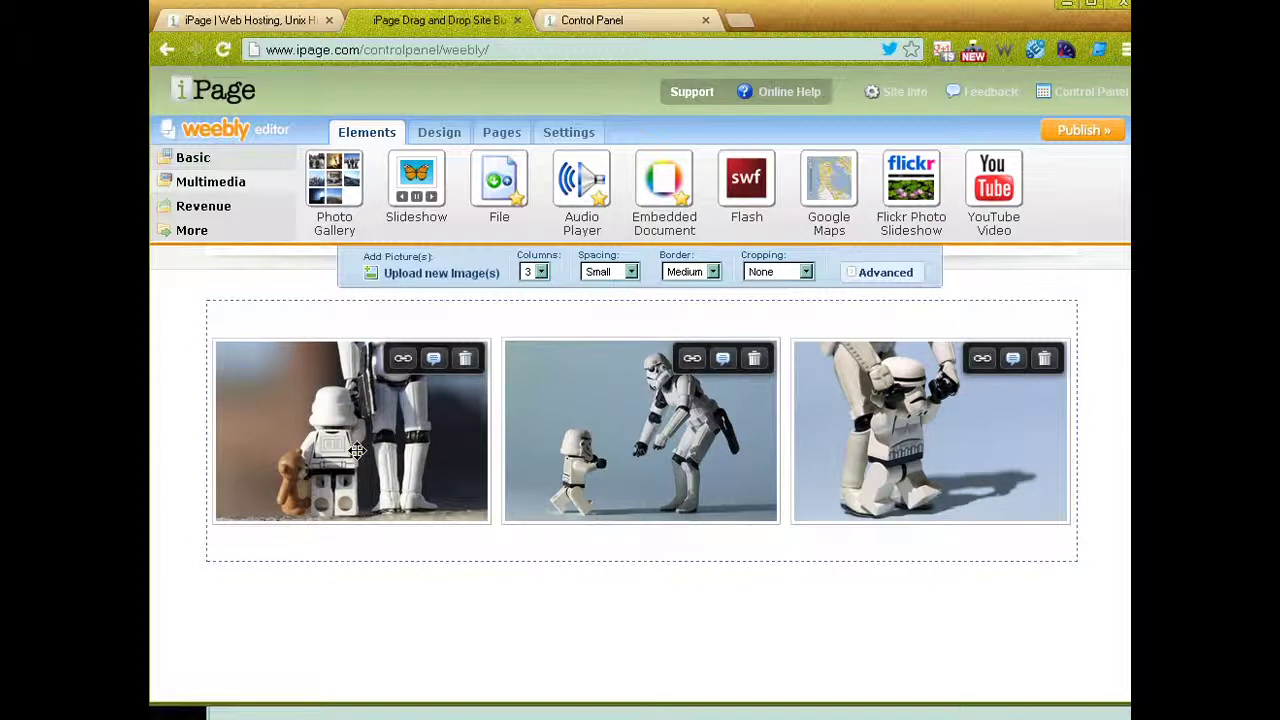
click(434, 360)
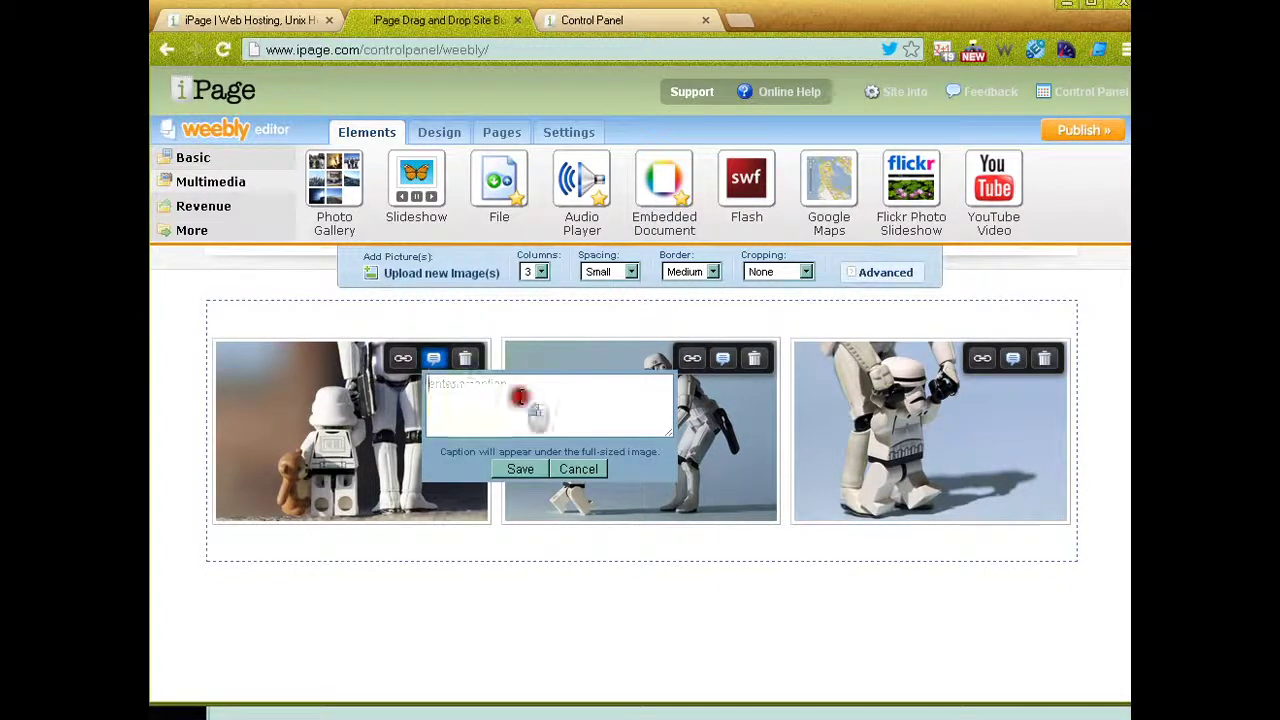
text(Father and son)
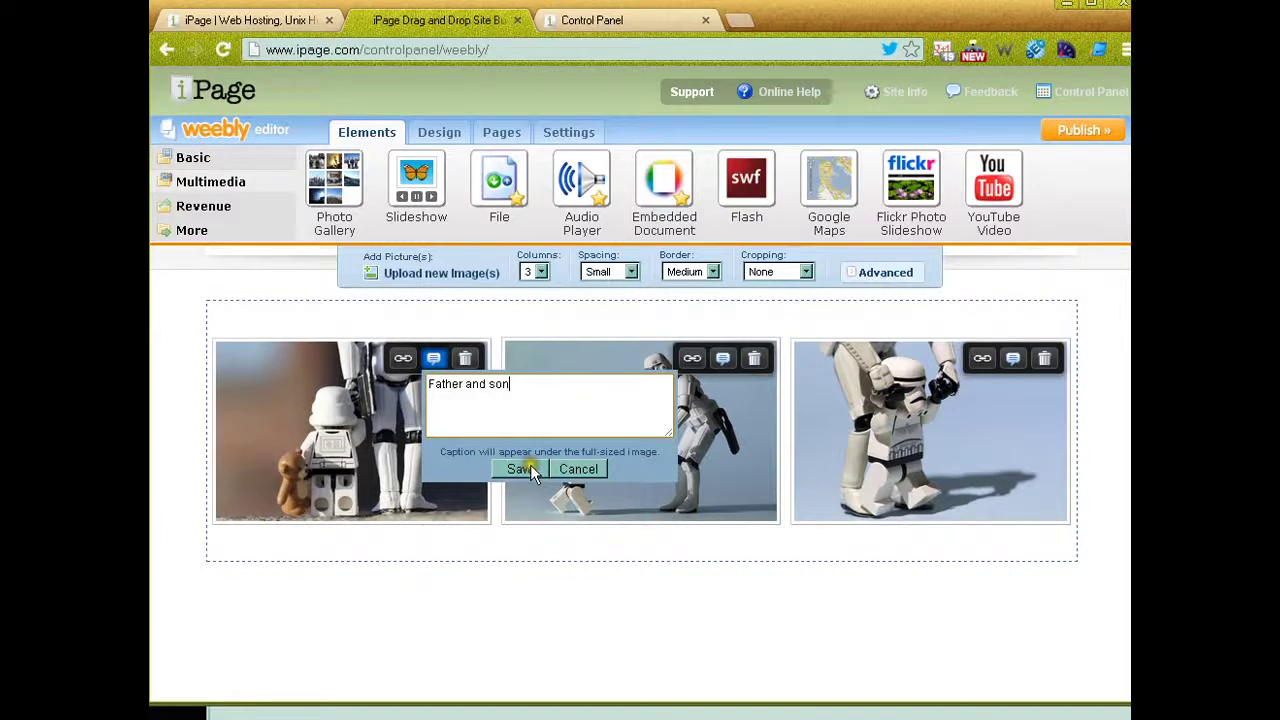
click(529, 464)
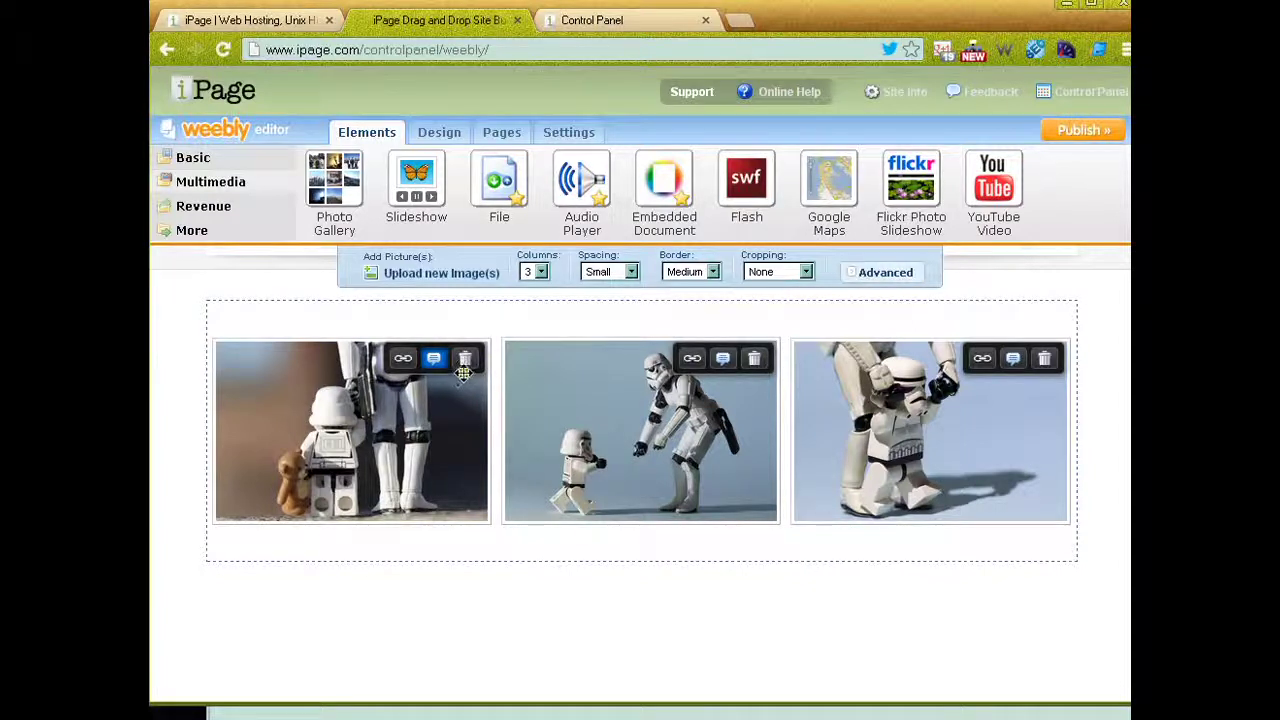
Try the photo gallery in a 2-column layout and in a 5-column layout.
click(541, 273)
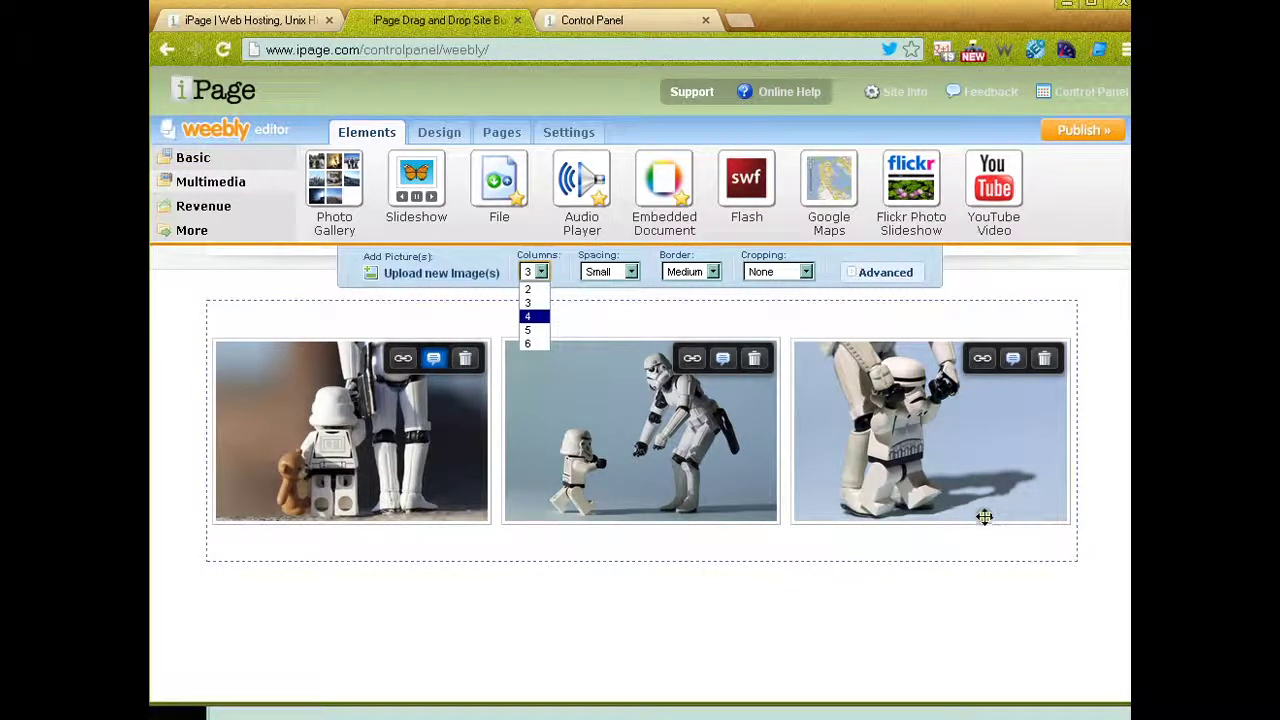
click(528, 289)
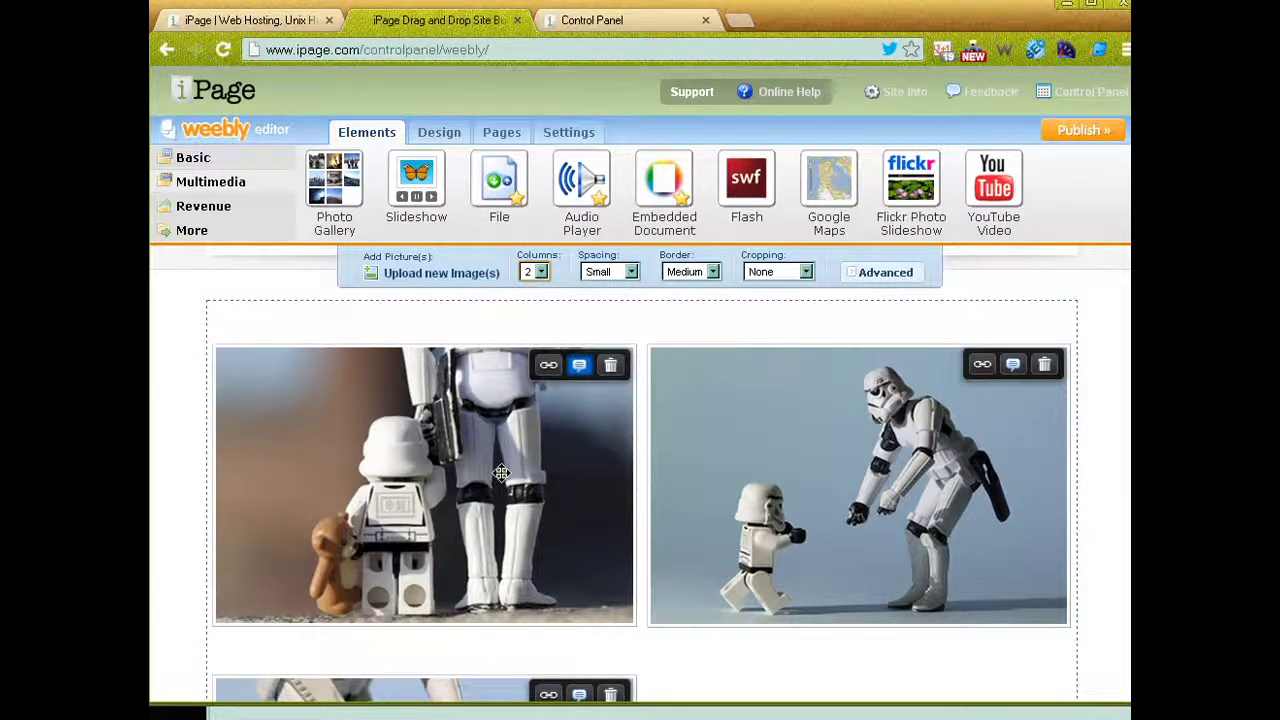
click(540, 272)
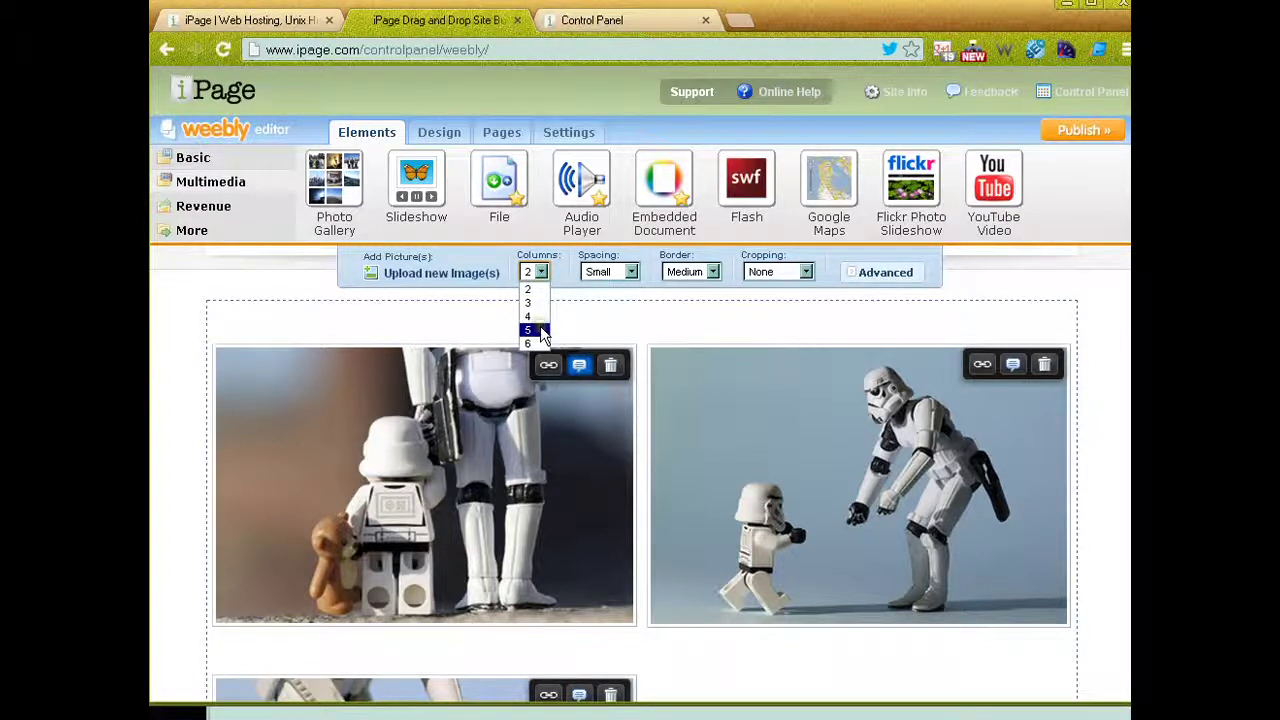
click(539, 330)
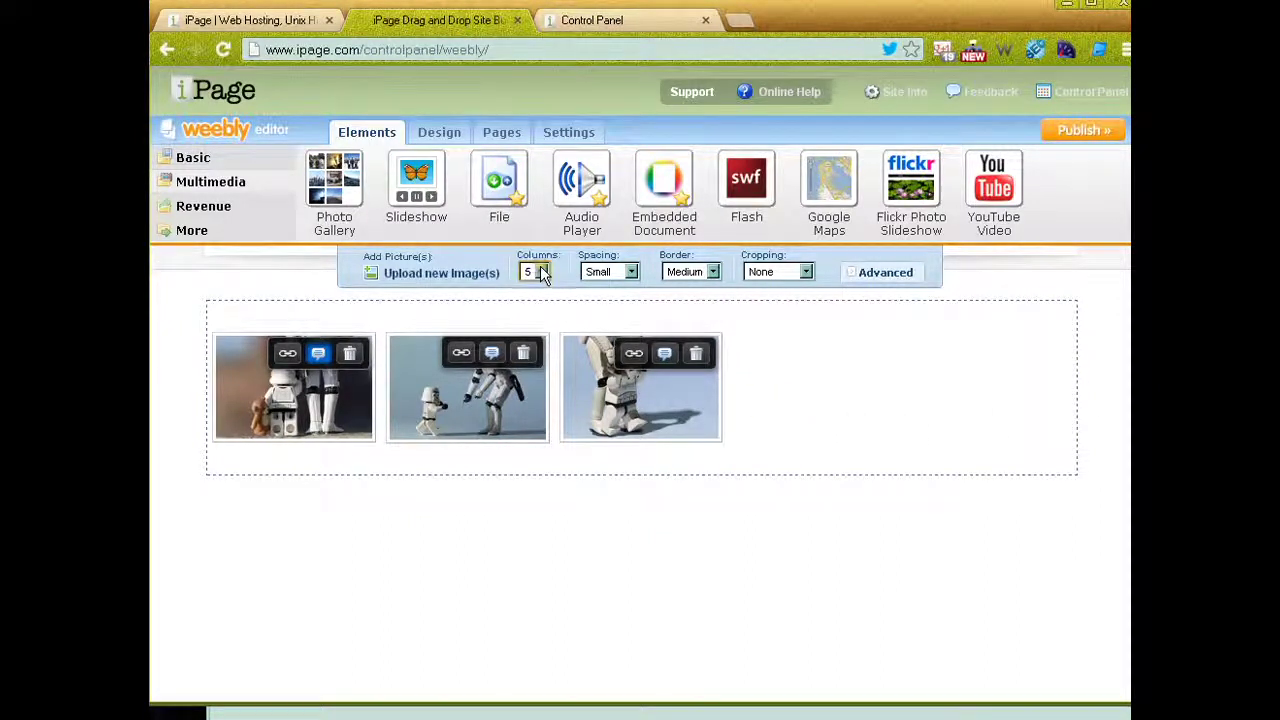
Try Tiny and Large spacing between the gallery images, and settle on None.
click(631, 272)
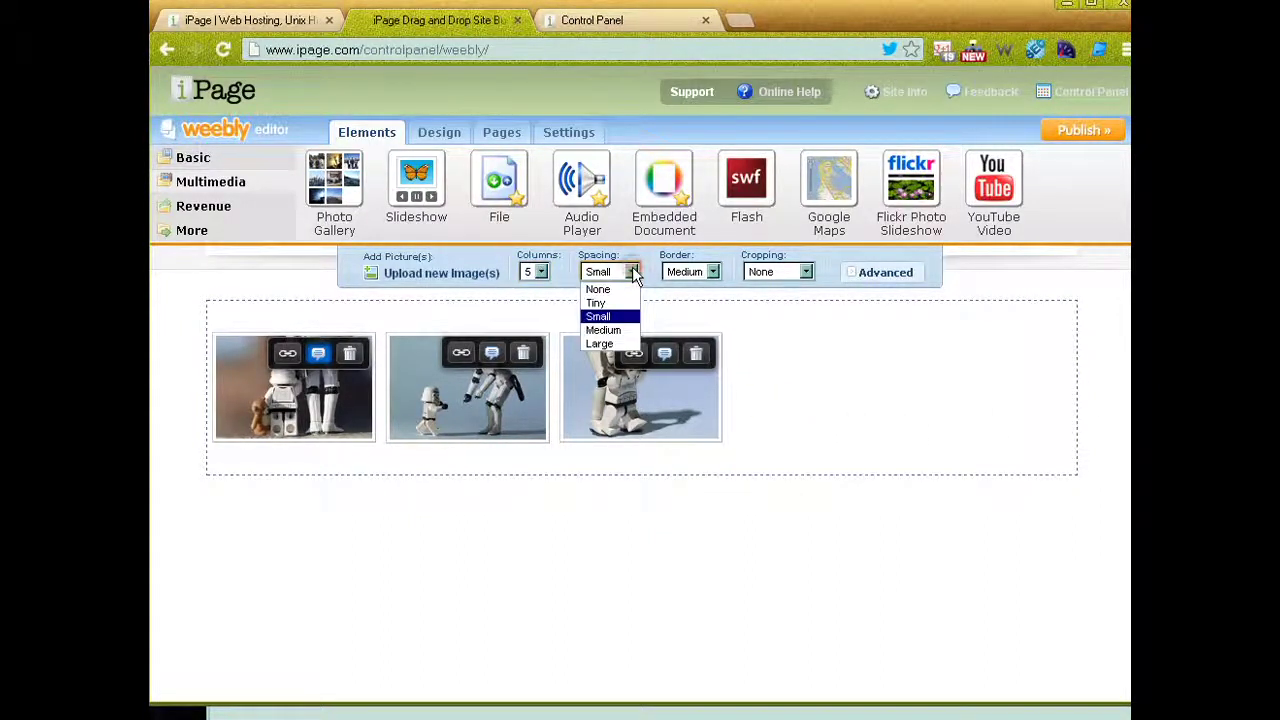
click(615, 303)
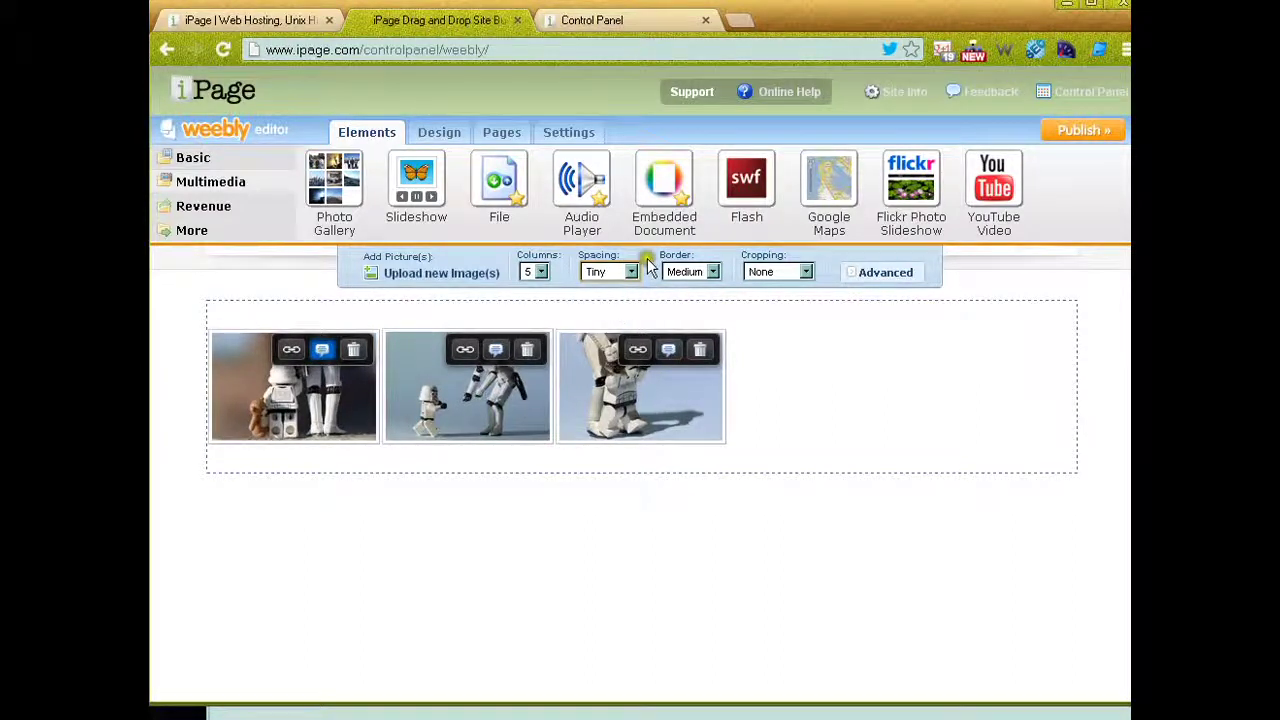
click(631, 270)
click(621, 346)
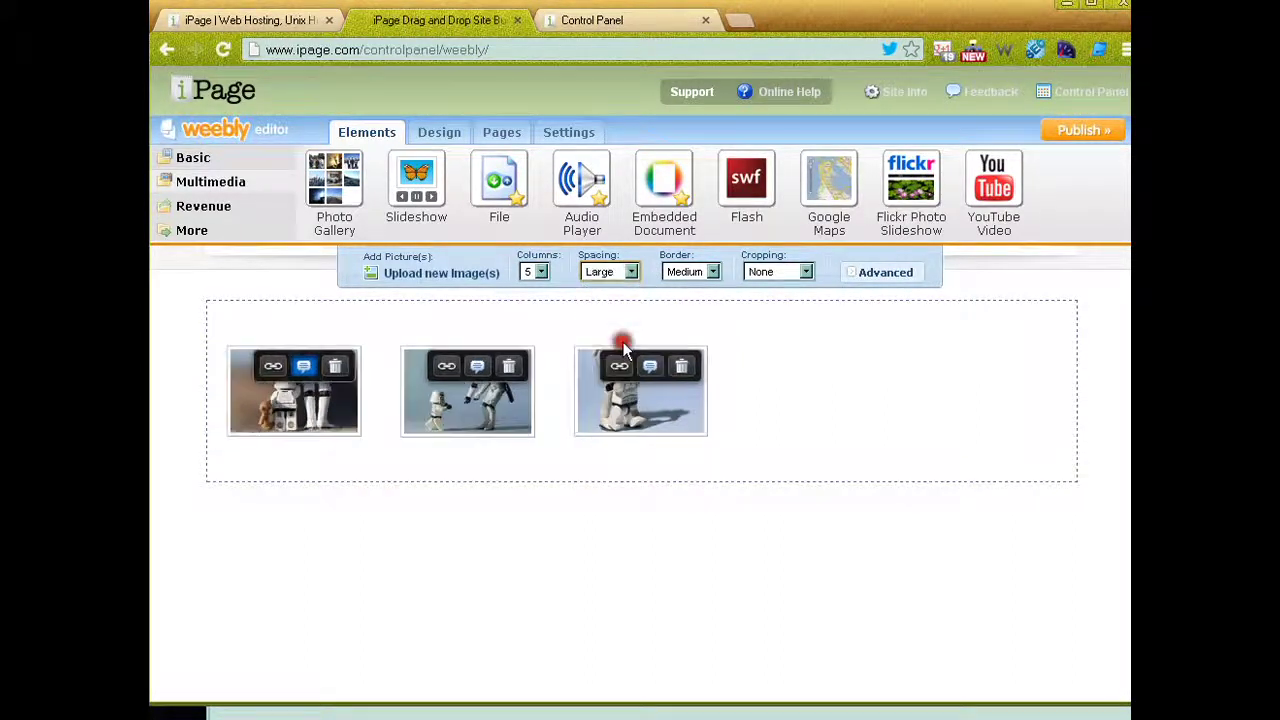
click(631, 271)
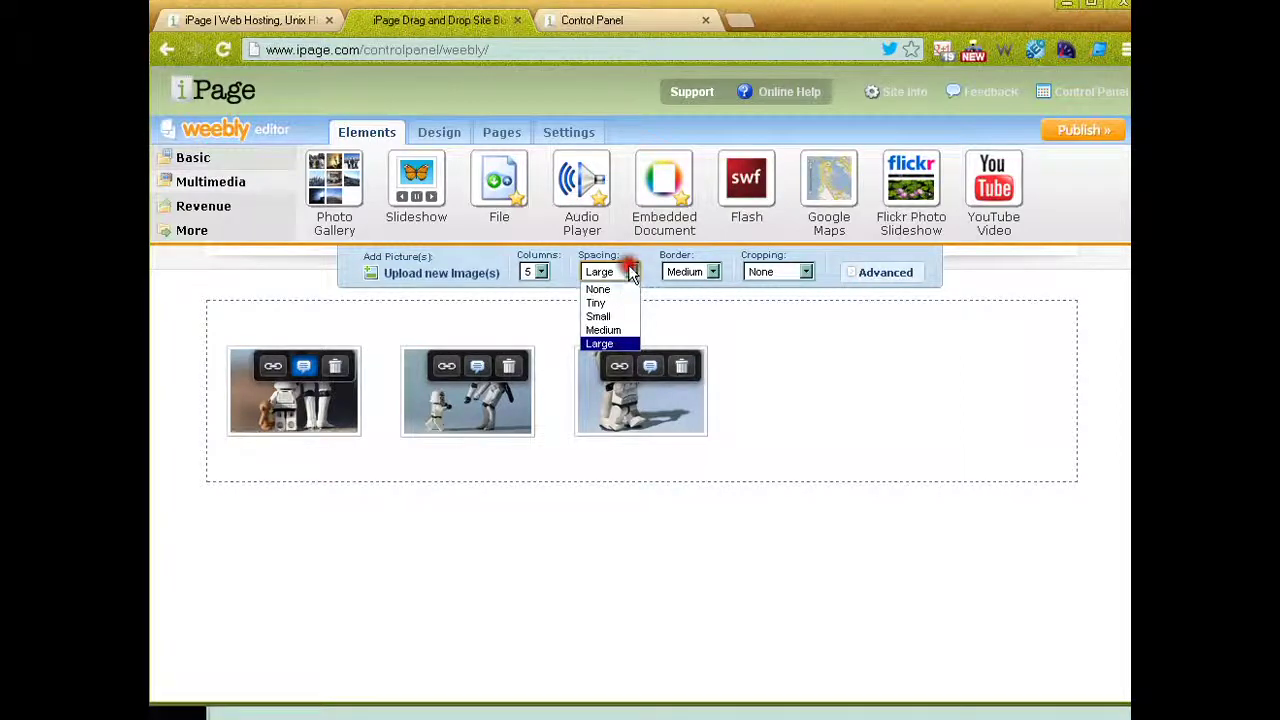
click(625, 292)
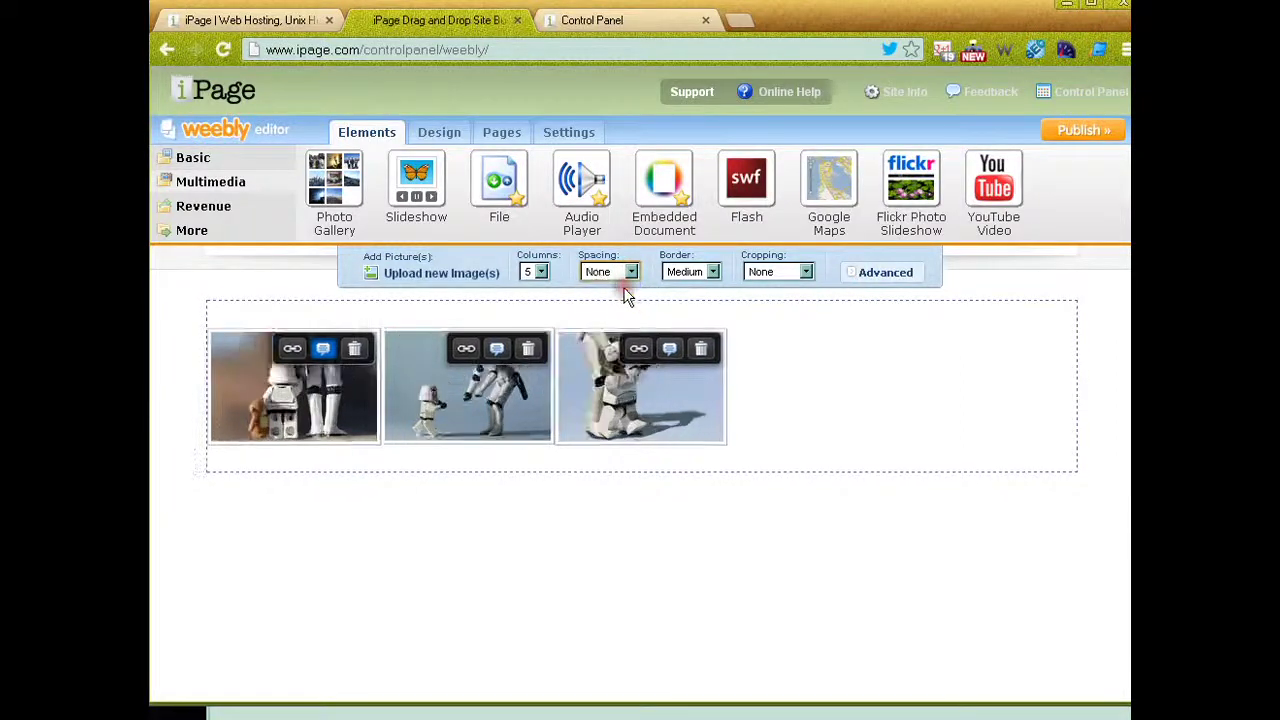
Try the Thick and None borders on the gallery images, and set the border back to Medium.
click(711, 273)
click(706, 332)
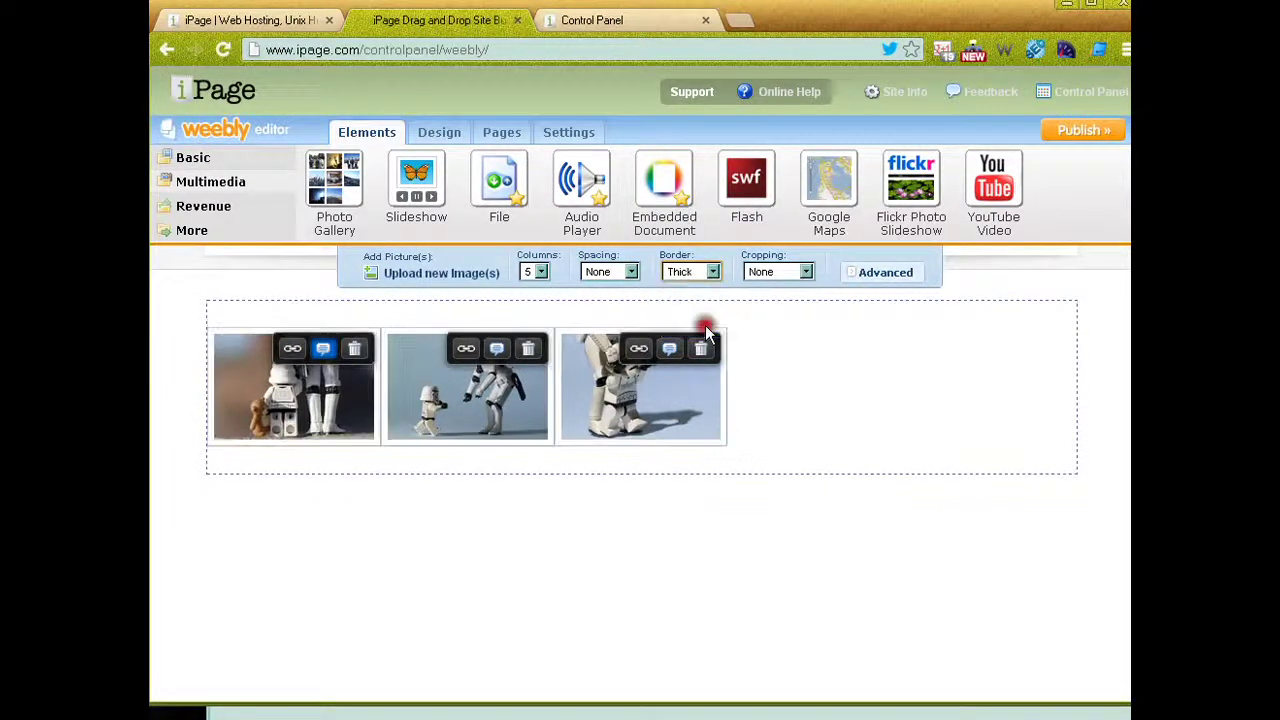
click(711, 272)
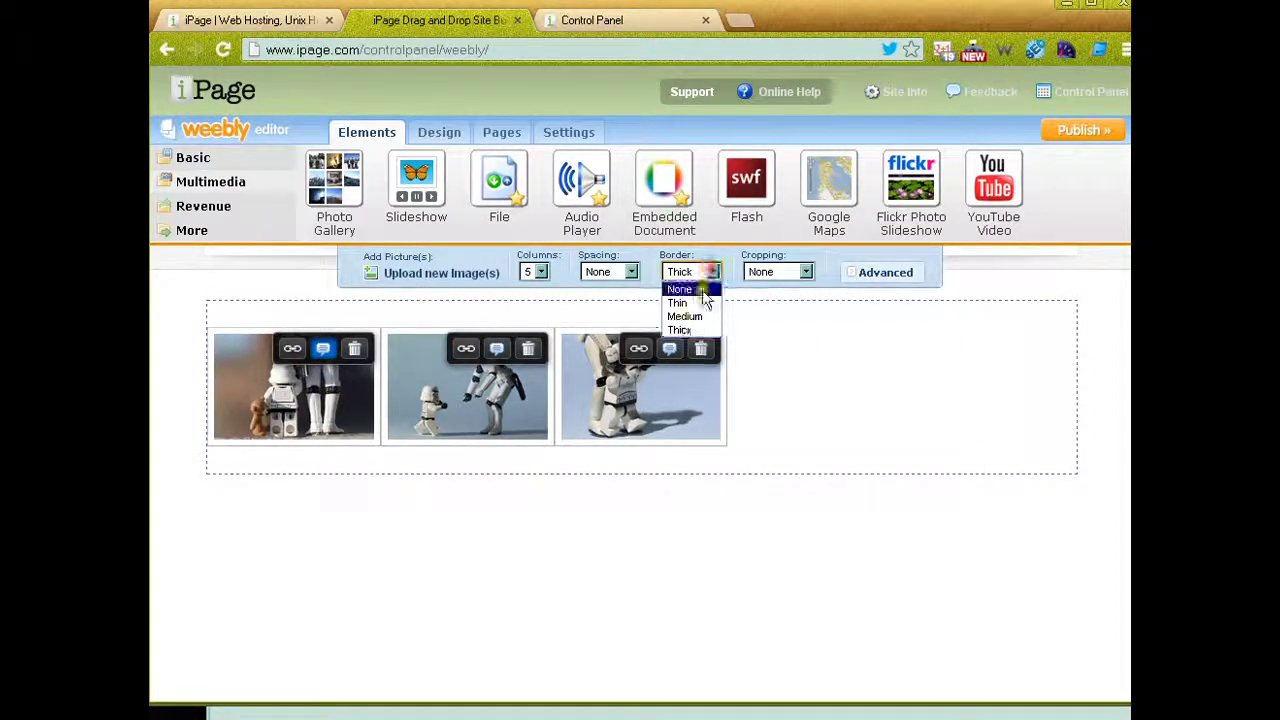
click(702, 290)
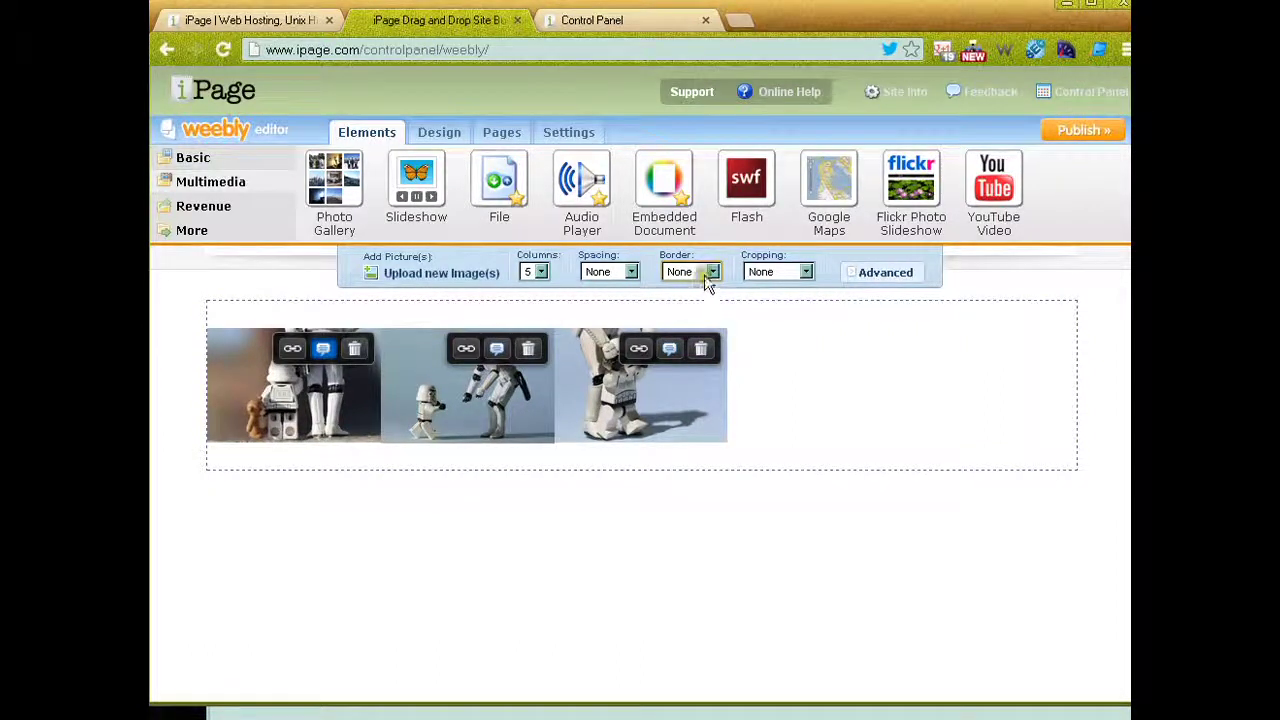
click(705, 273)
click(690, 316)
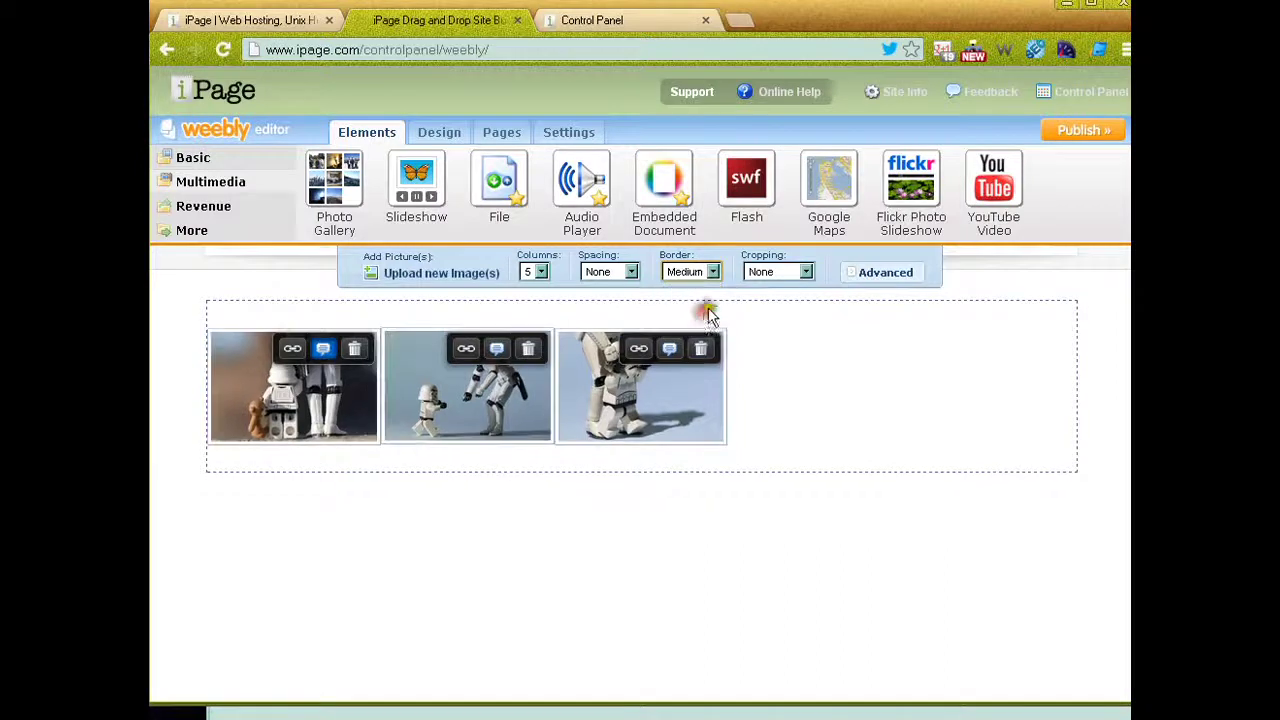
Try Square cropping on the gallery images, and settle on Rectangle cropping.
click(805, 273)
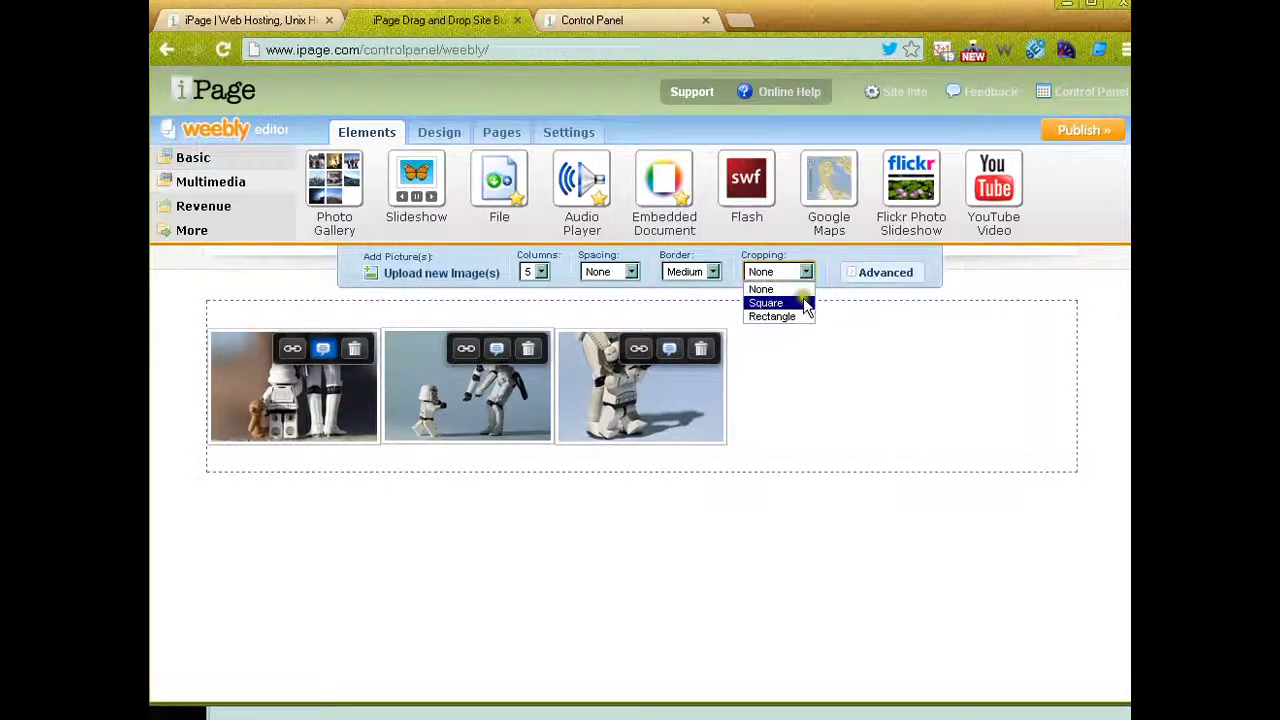
click(803, 301)
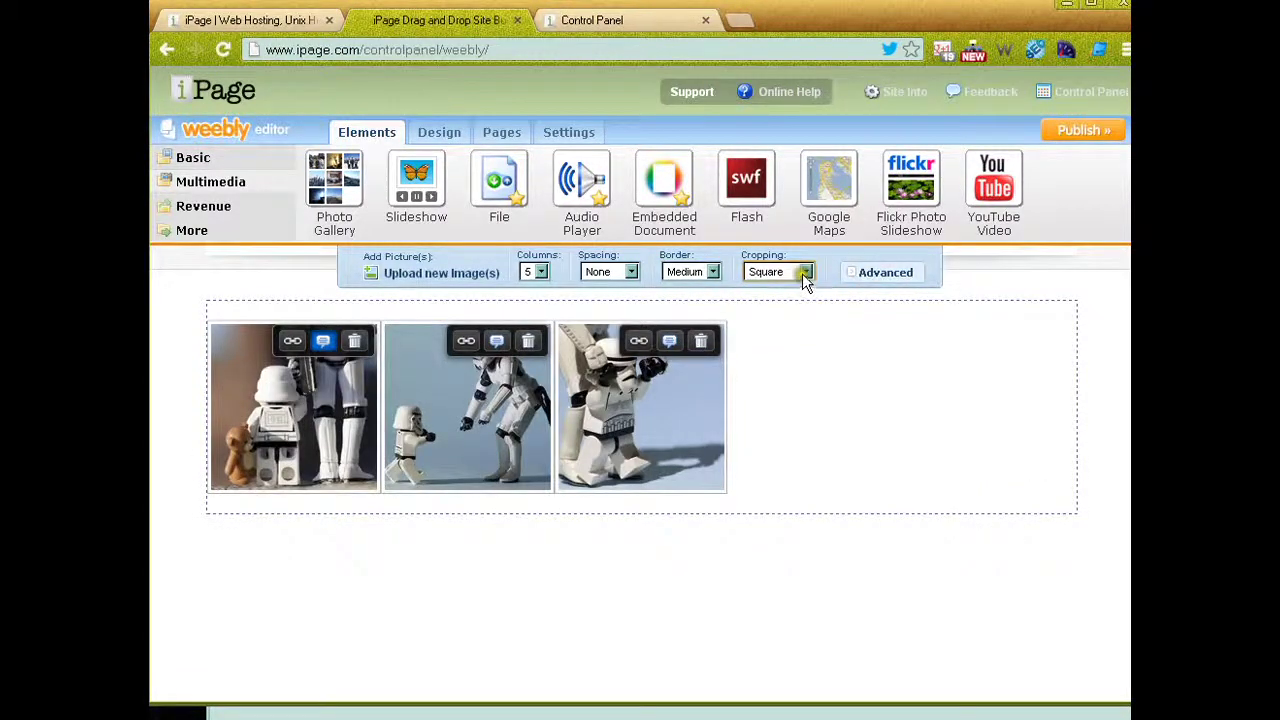
click(806, 273)
click(780, 316)
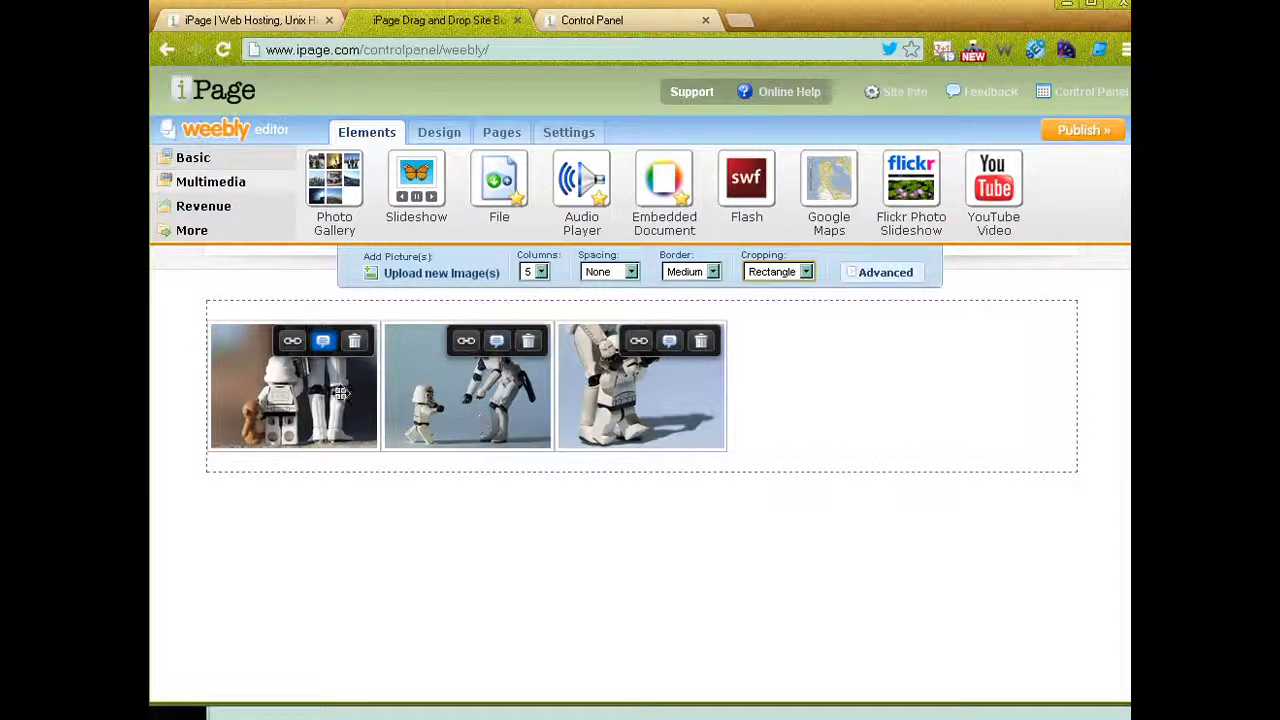
click(428, 277)
click(430, 280)
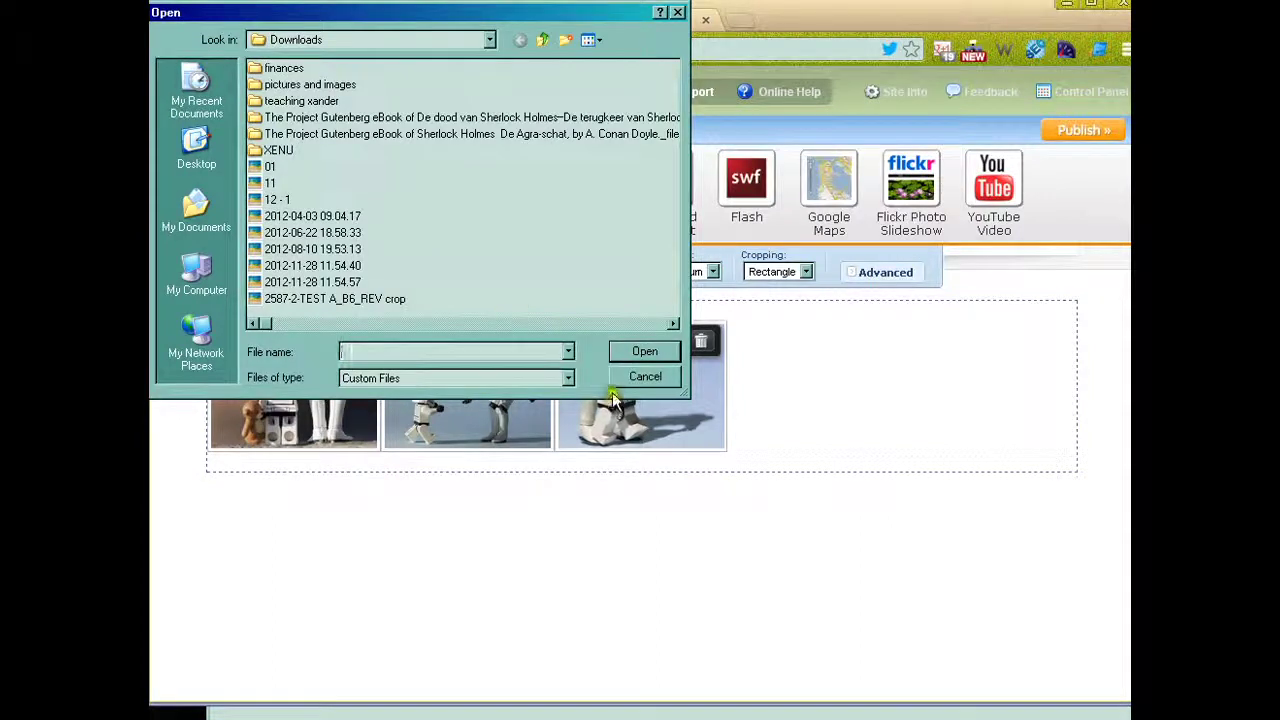
click(193, 170)
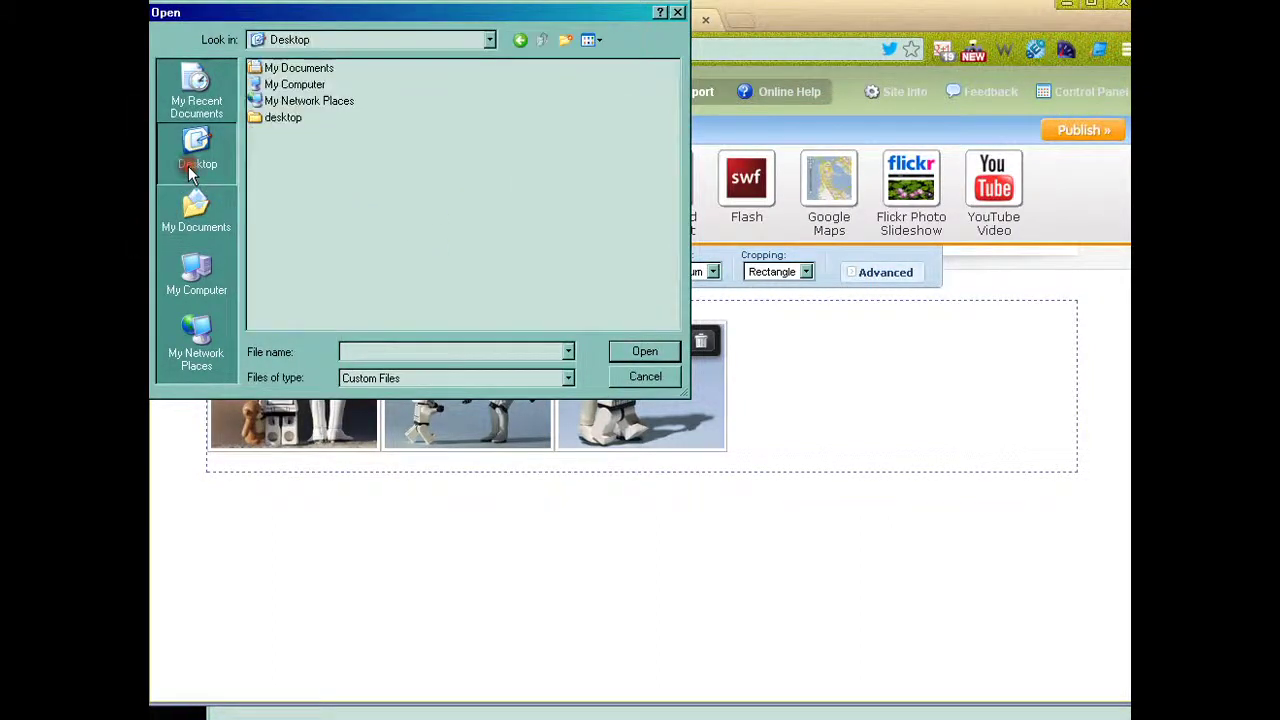
click(650, 375)
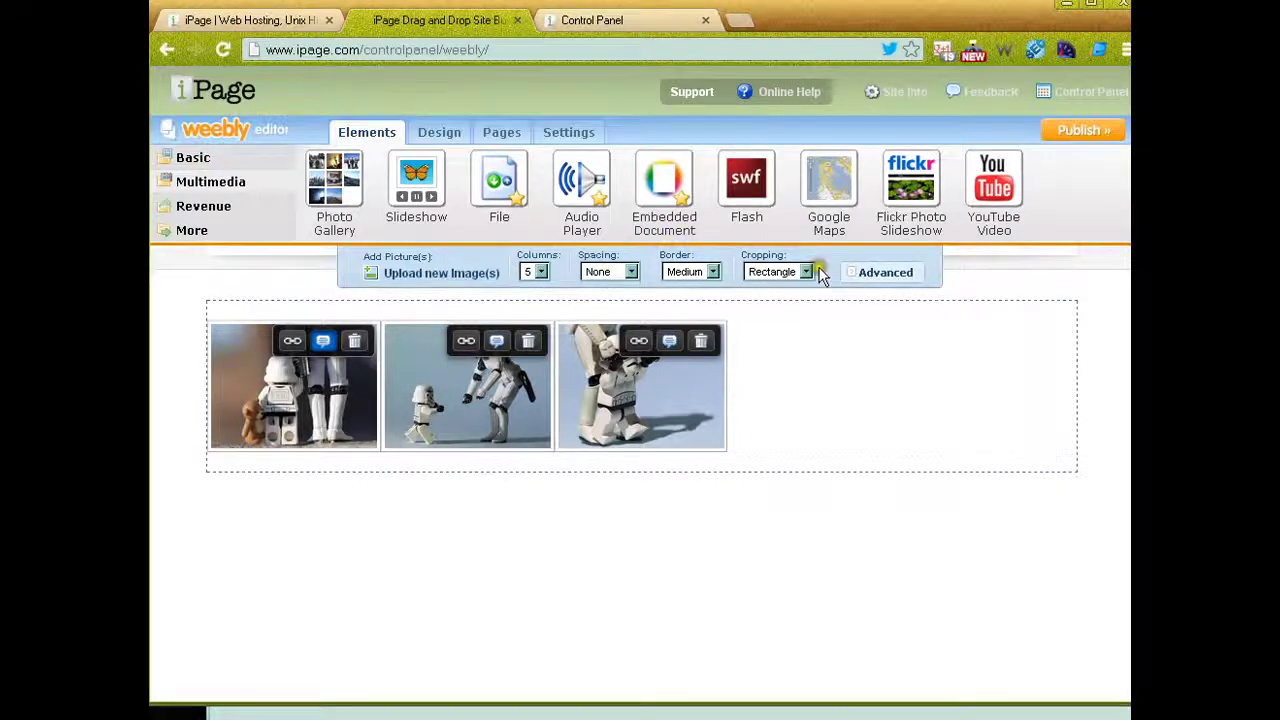
Expand the photo gallery's advanced options and set the gallery to 2 columns.
click(899, 277)
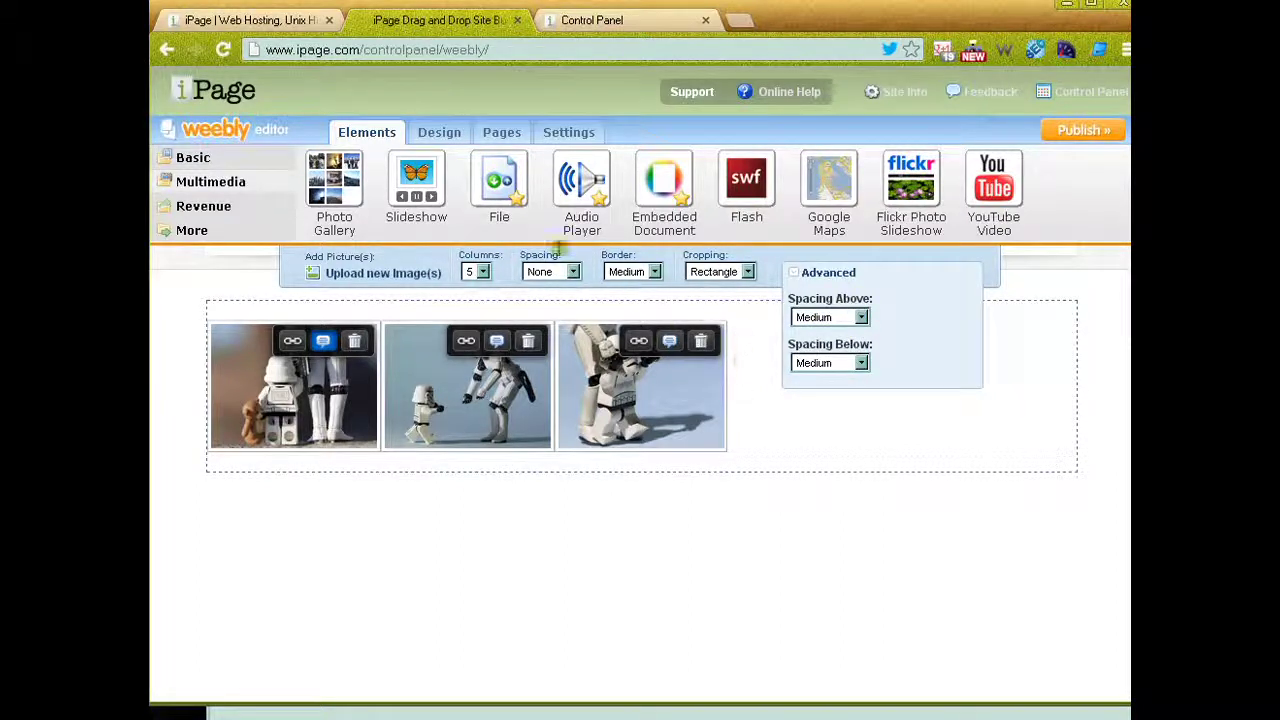
click(477, 271)
click(480, 287)
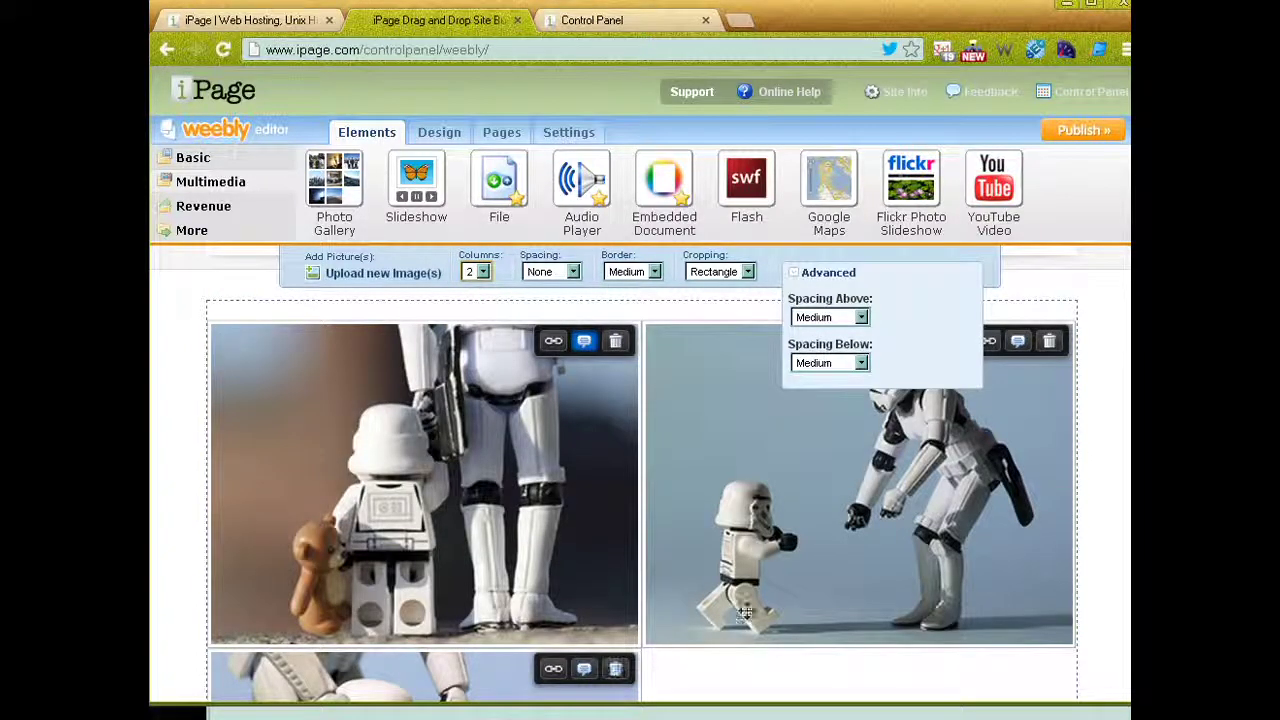
Set both the spacing above and the spacing below the photo gallery to Extra Large.
scroll(950, 420, down, 3)
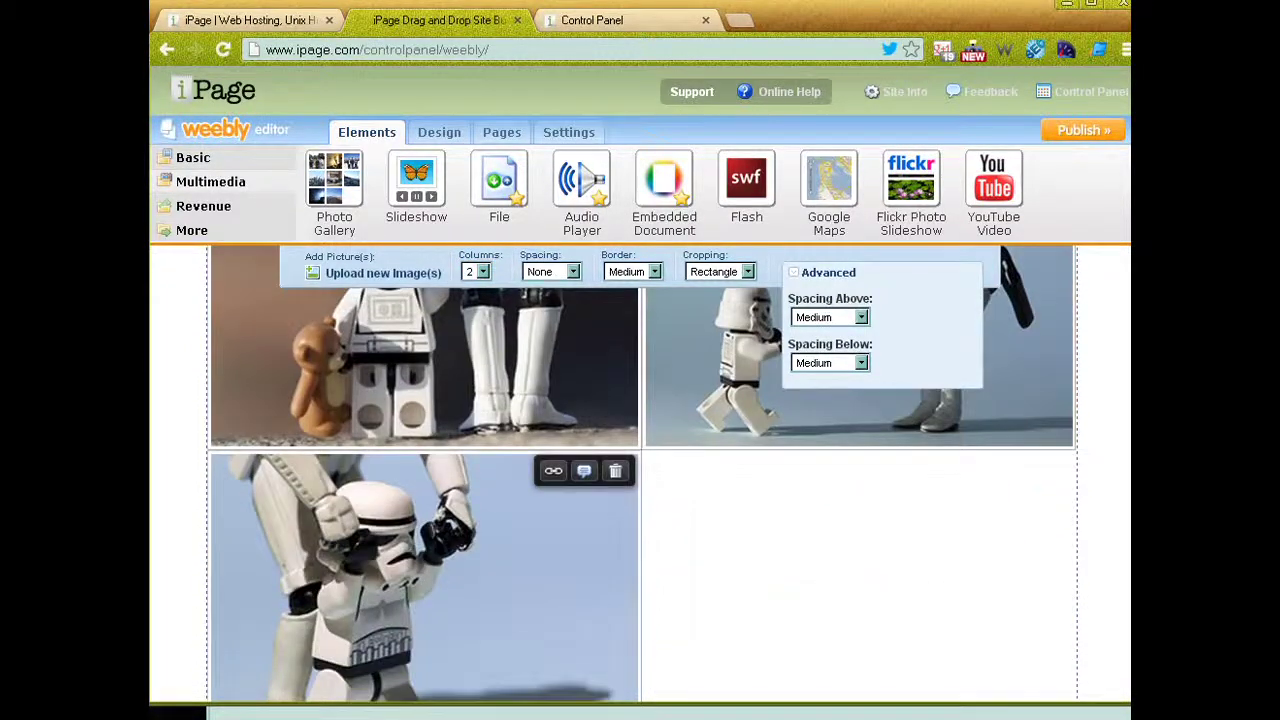
click(858, 317)
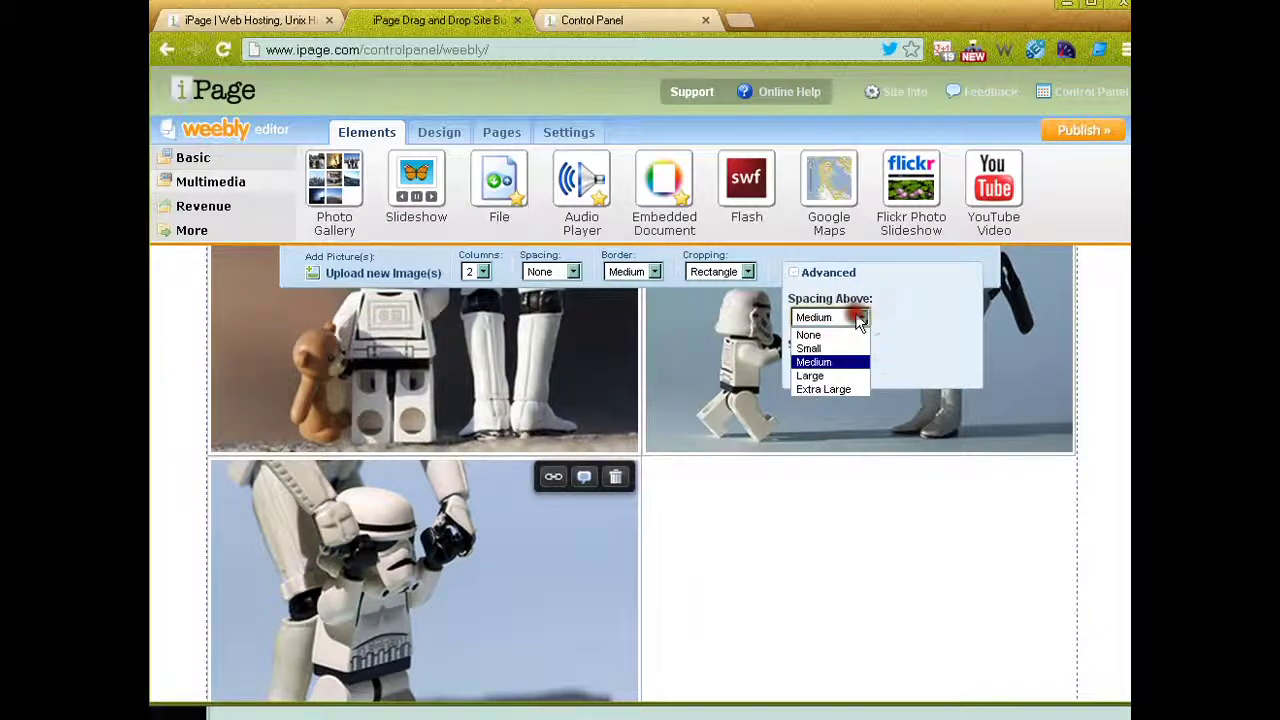
click(847, 388)
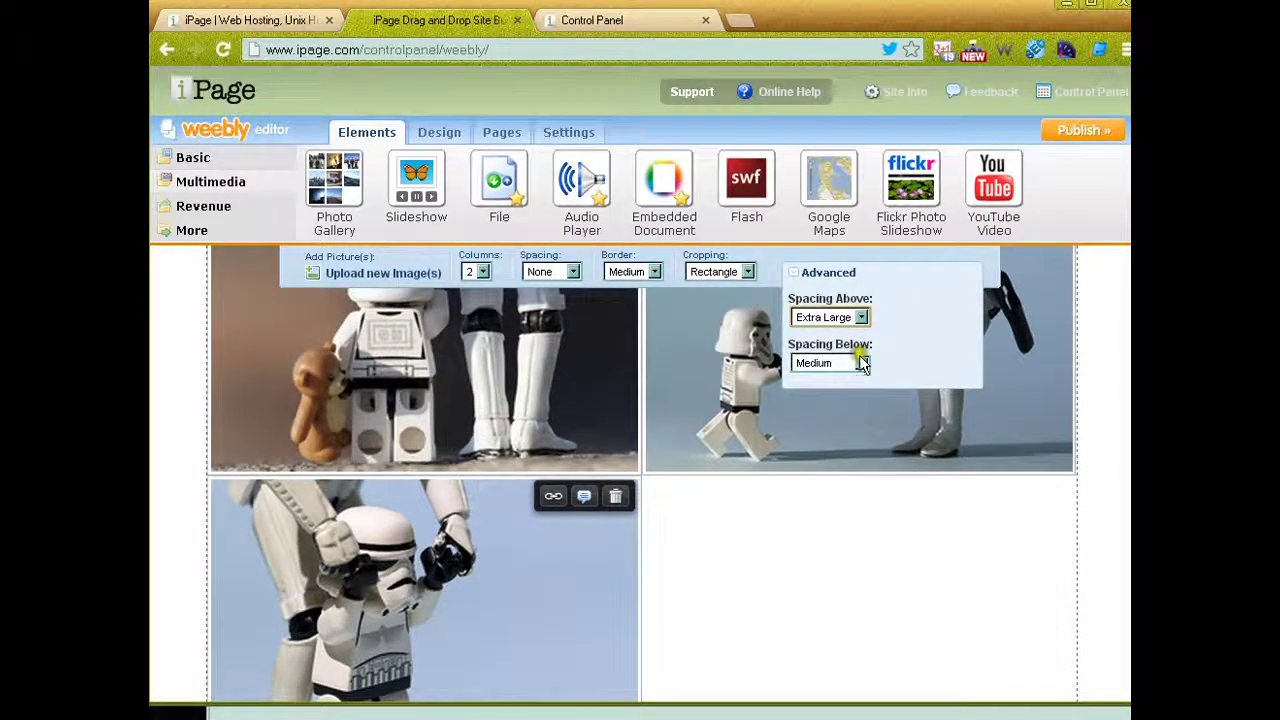
click(860, 363)
click(846, 436)
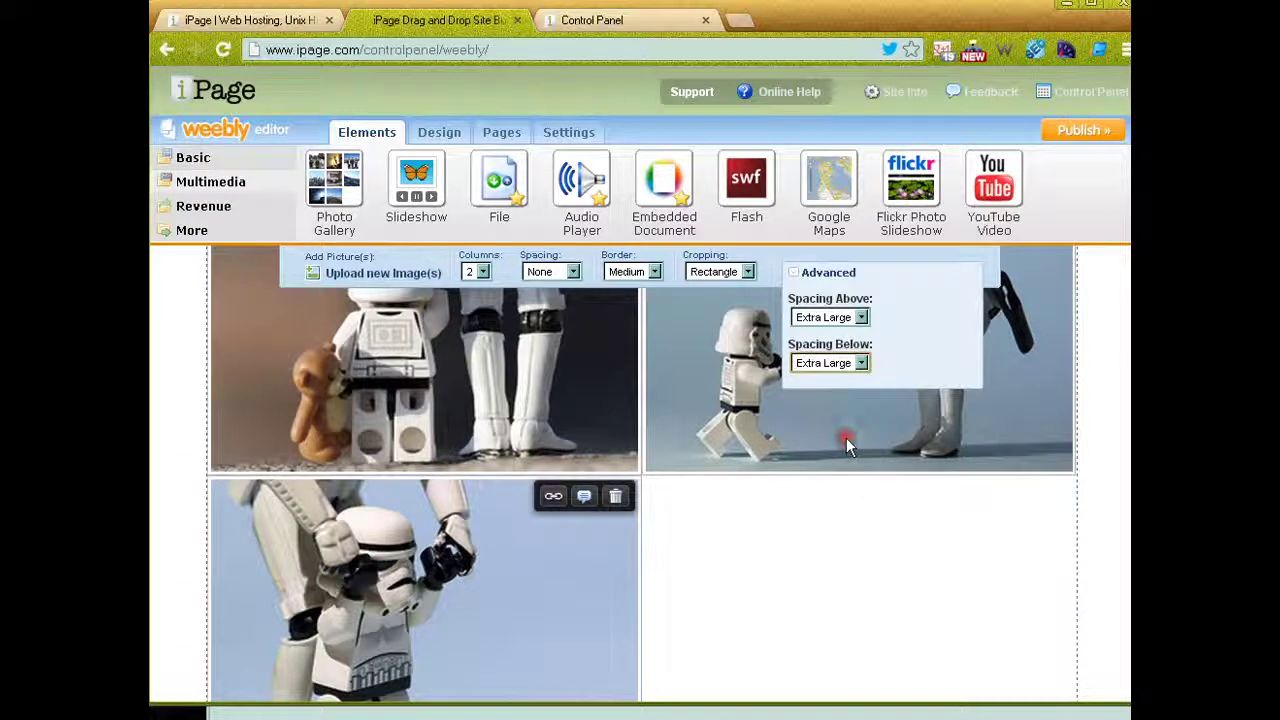
Look over the Photos page from header to footer to check the gallery's layout and spacing, deselecting the gallery.
scroll(1120, 380, up, 4)
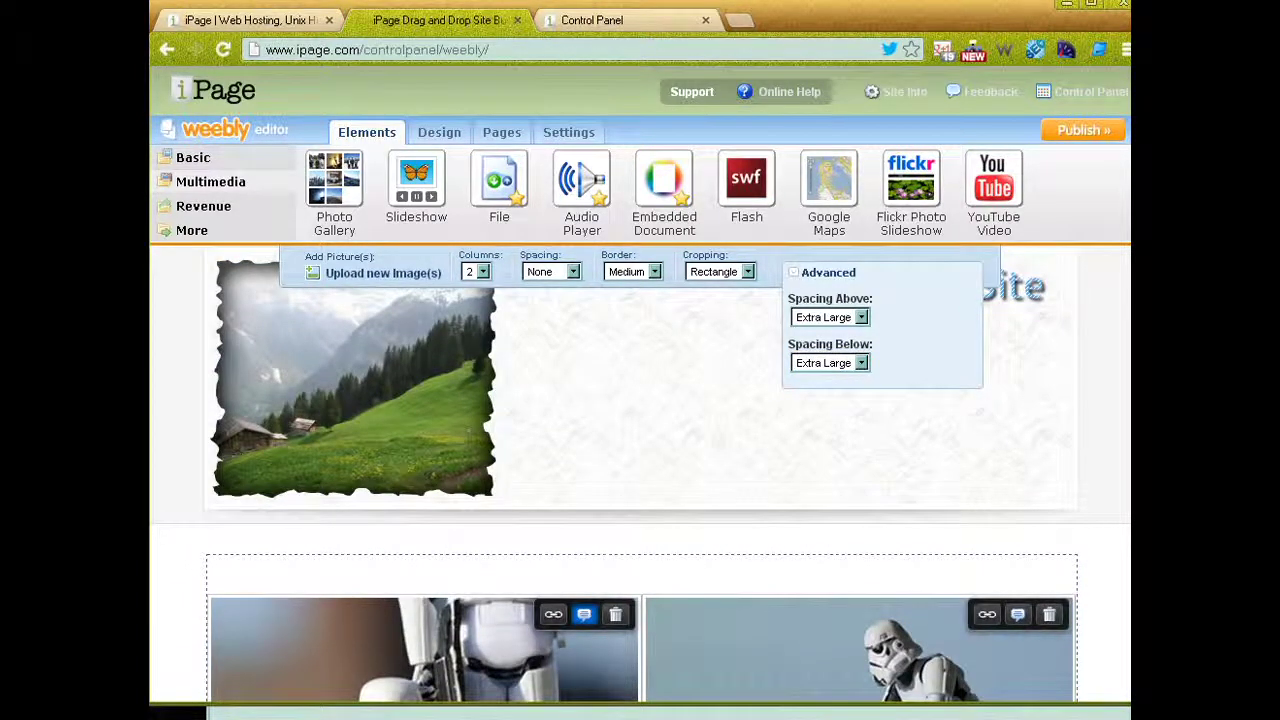
scroll(640, 470, down, 7)
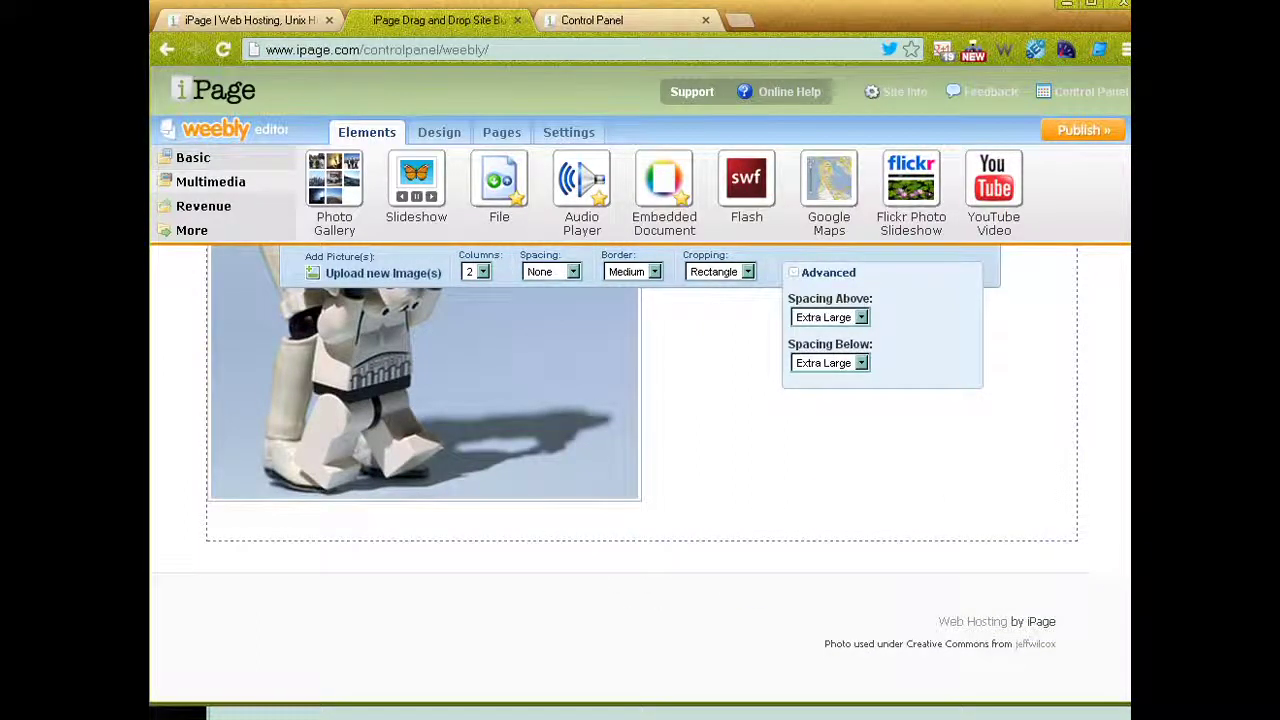
scroll(1123, 480, up, 5)
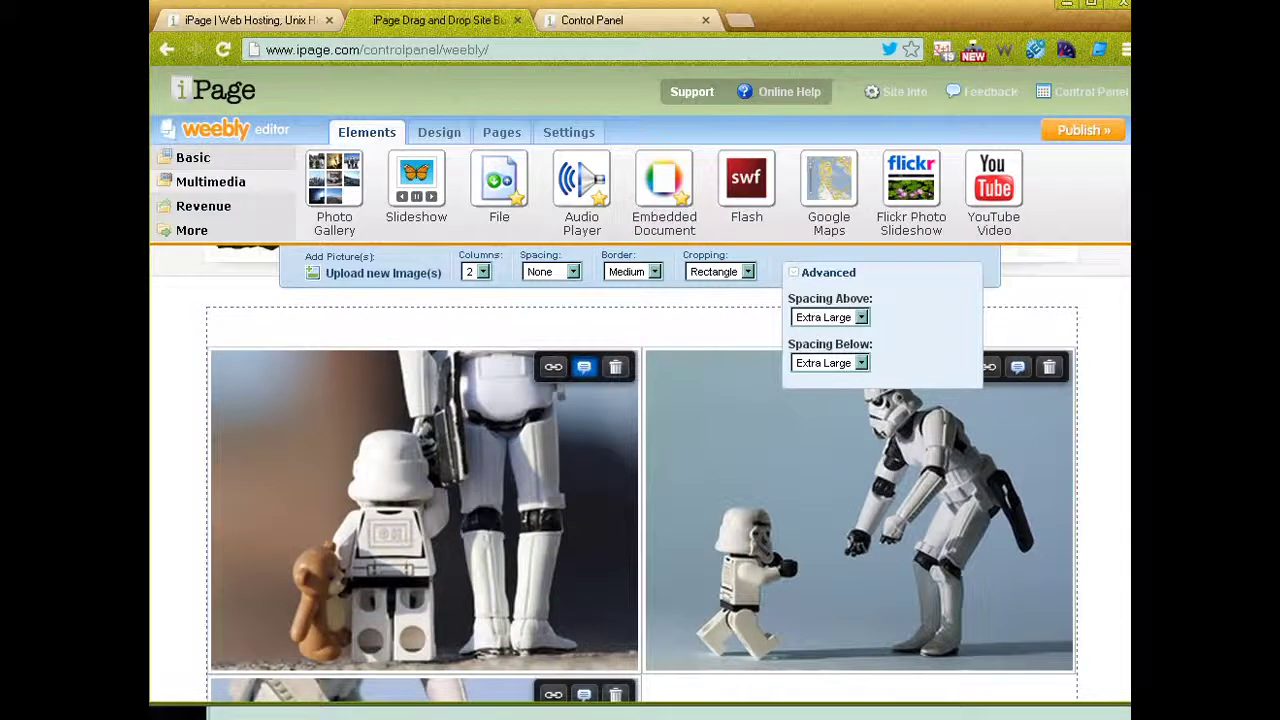
scroll(1121, 362, up, 2)
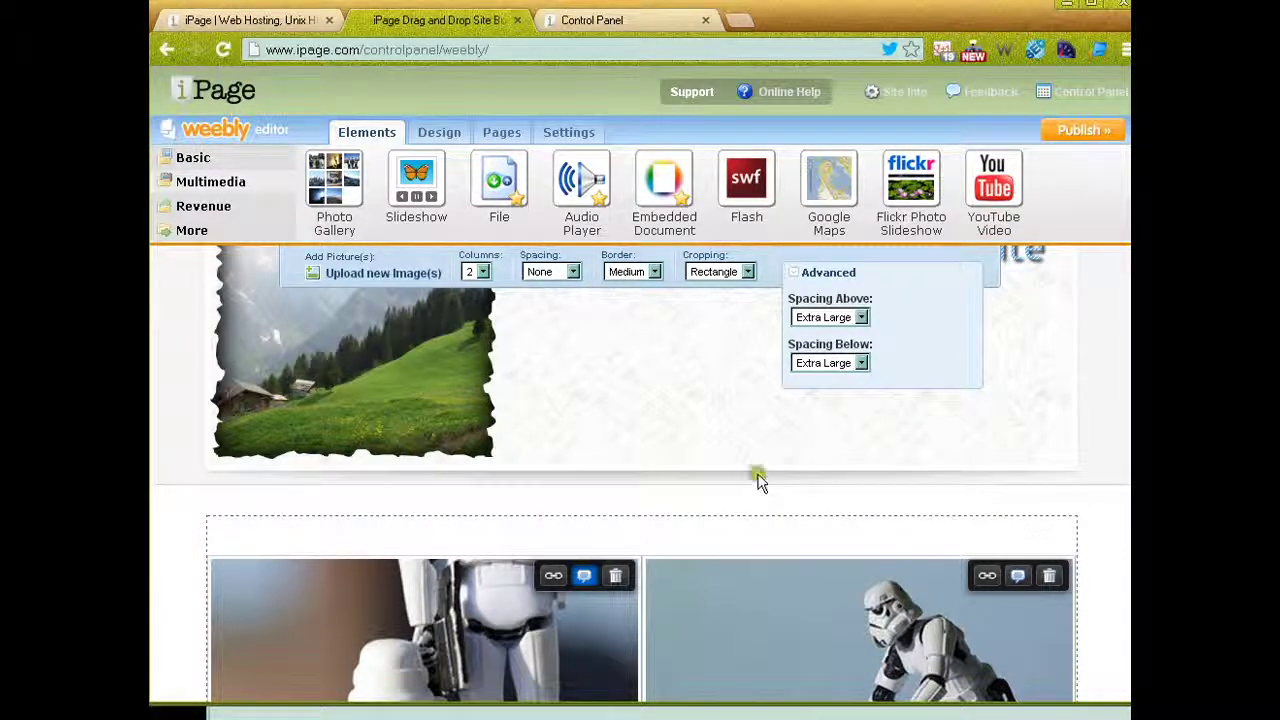
click(1045, 434)
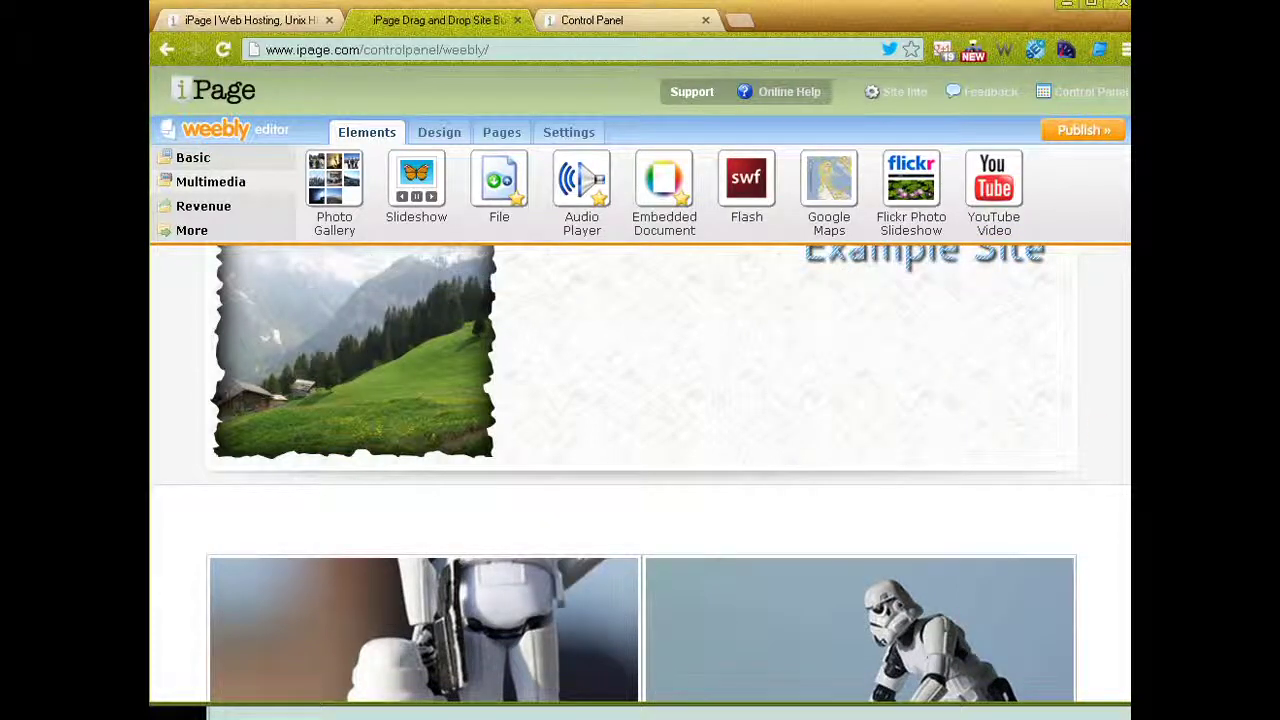
scroll(640, 470, down, 1)
scroll(640, 470, up, 3)
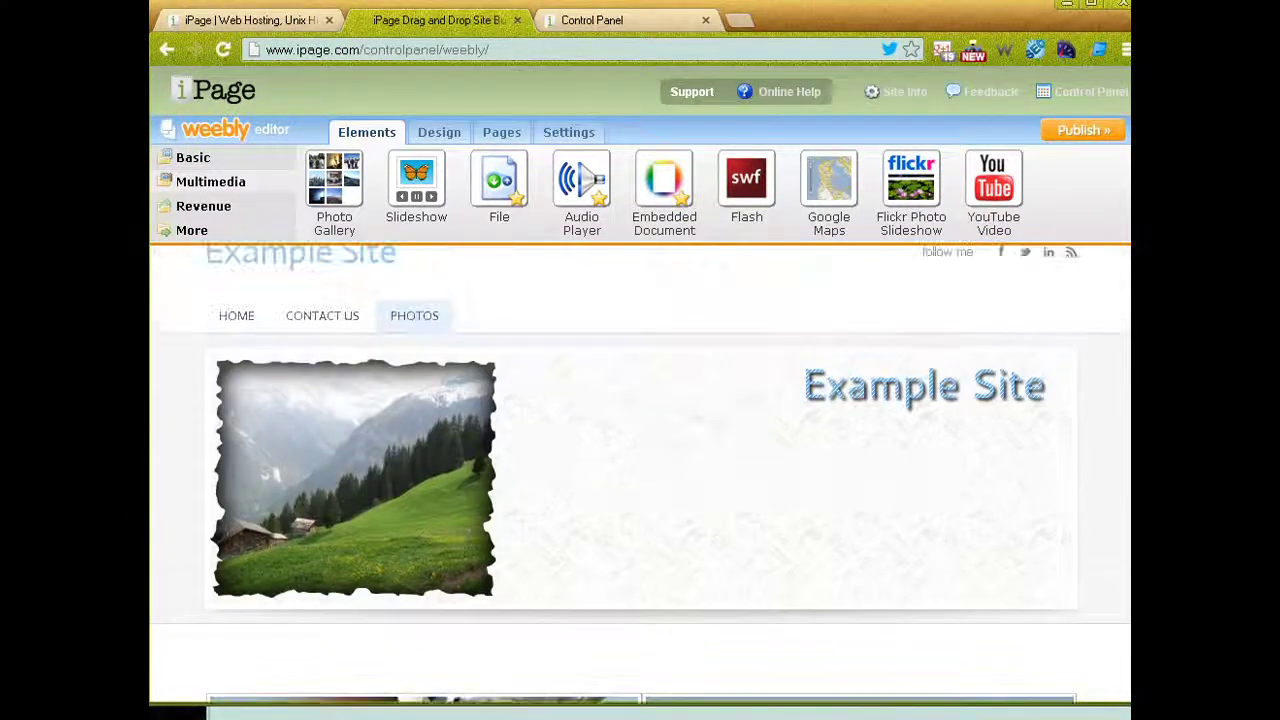
scroll(640, 470, up, 1)
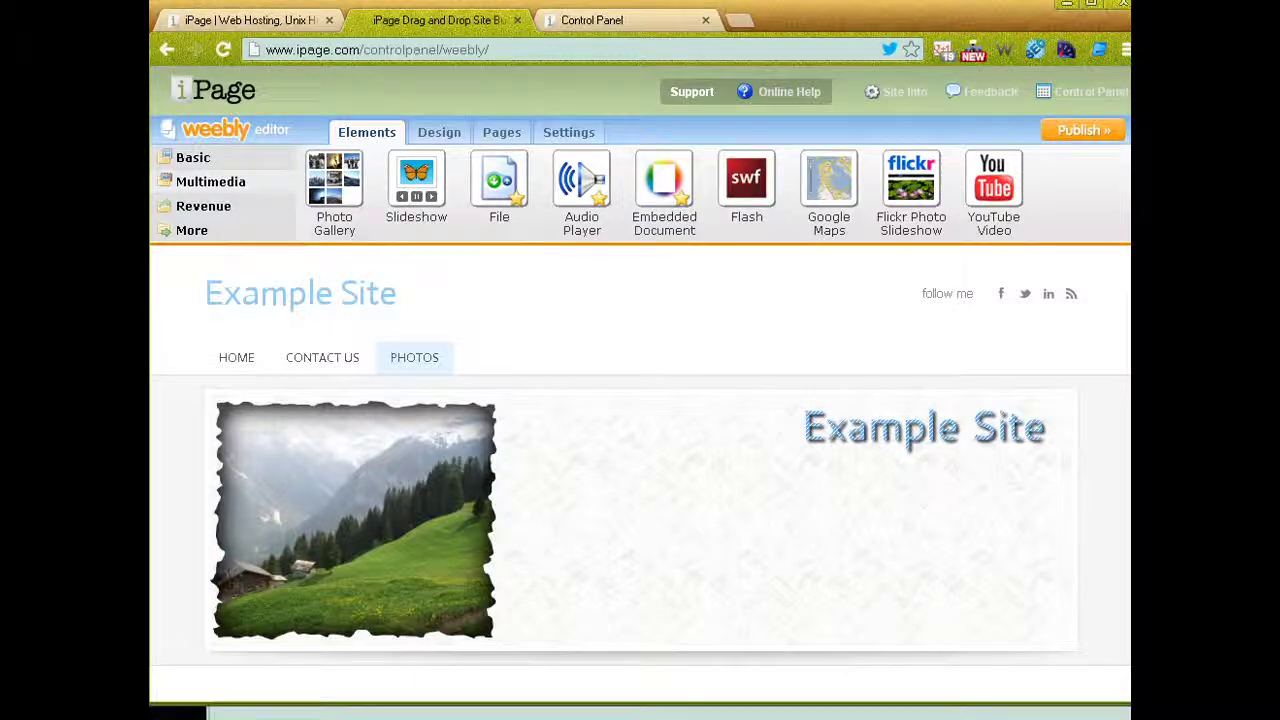